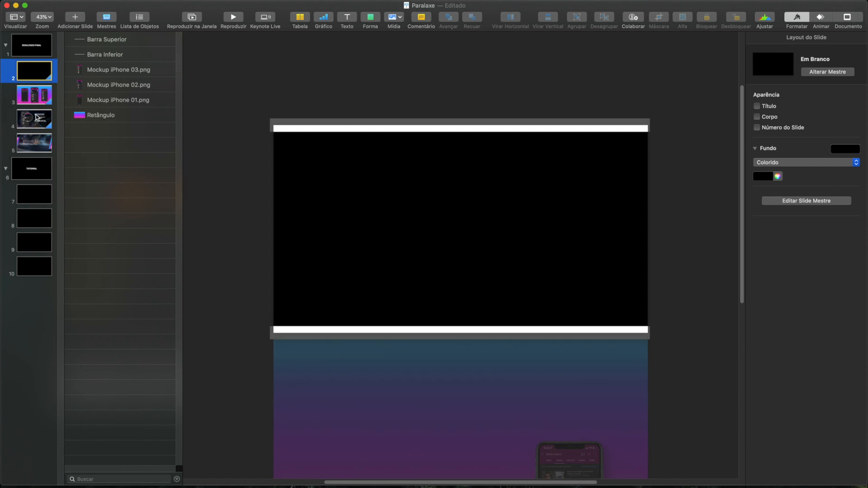
- Review the finished layouts on slides 3, 4 and 5
click(37, 98)
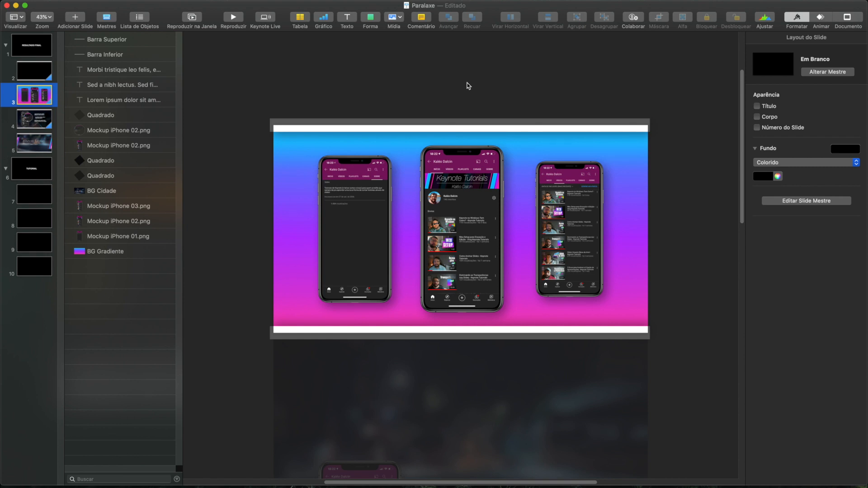
click(37, 119)
click(41, 91)
click(36, 119)
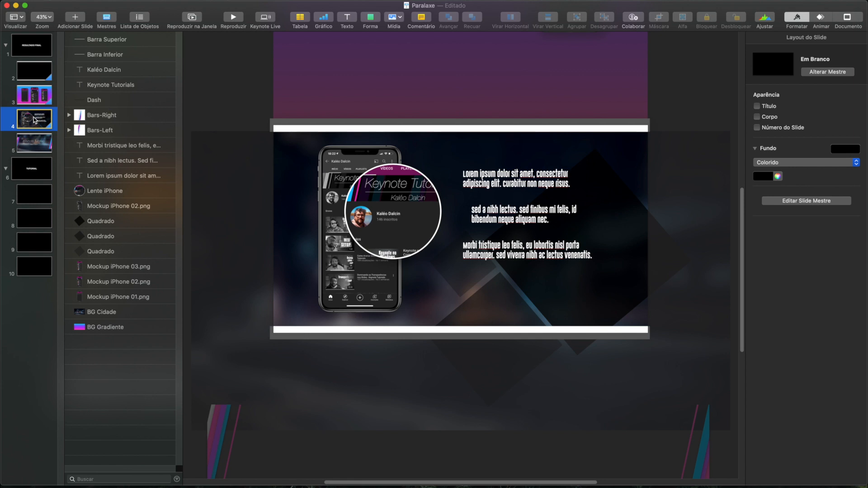
click(35, 144)
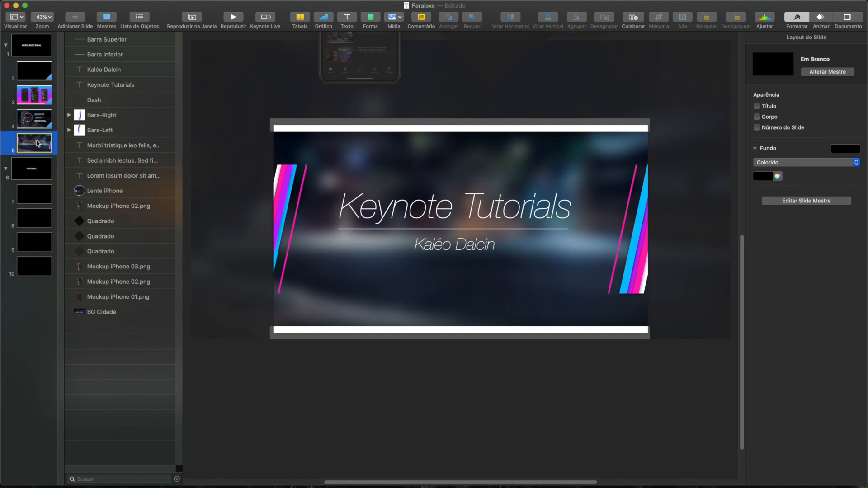
- Copy the gradient rectangle (Retângulo) from slide 2 onto blank slide 7
click(39, 71)
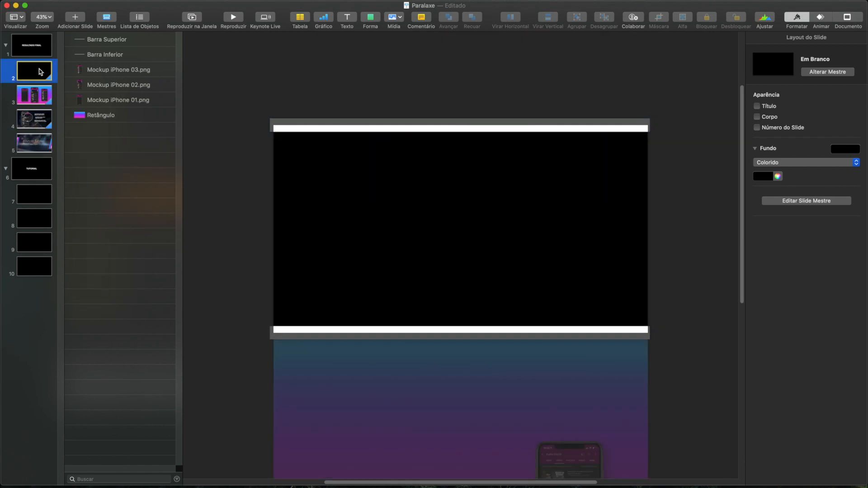
click(95, 115)
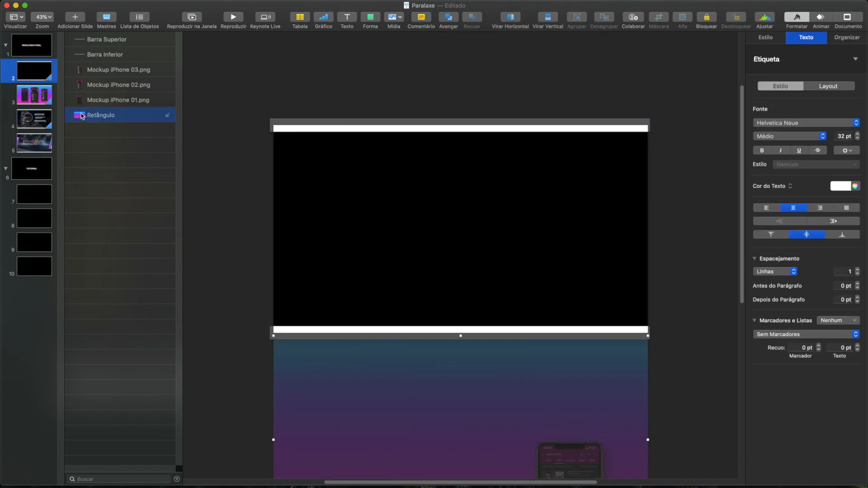
click(38, 199)
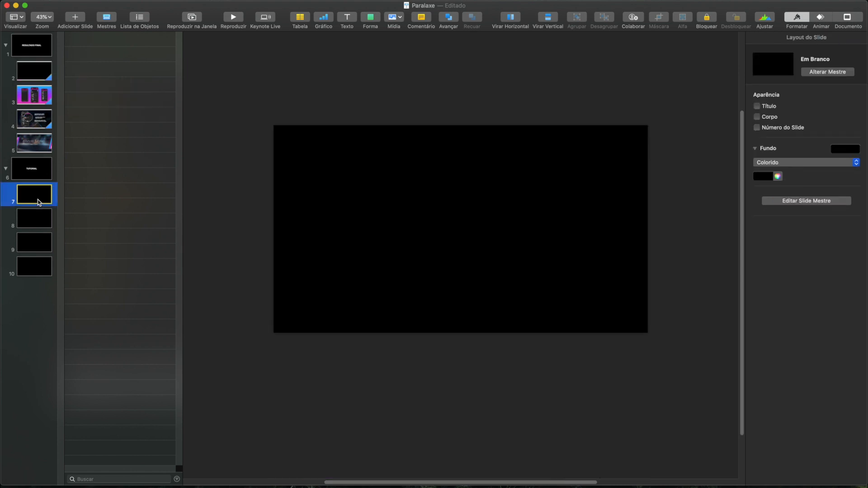
key(super+v)
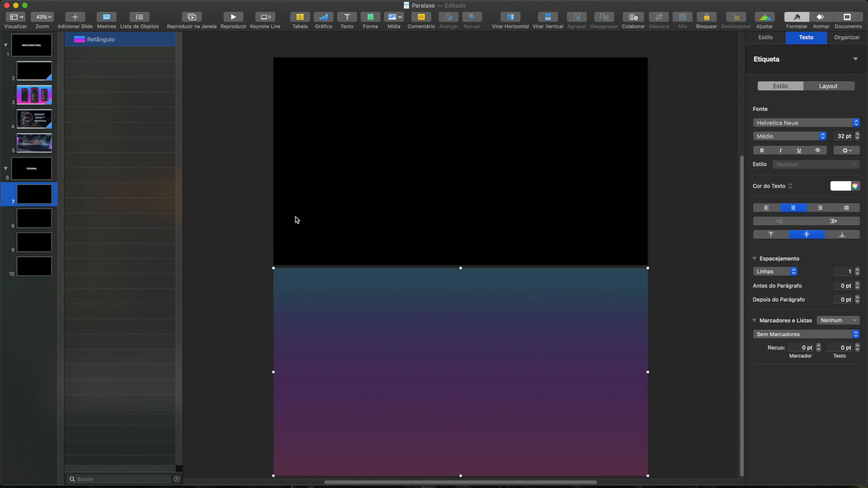
- Copy Barra Superior and Barra Inferior from slide 2 onto slide 7
click(36, 77)
click(124, 39)
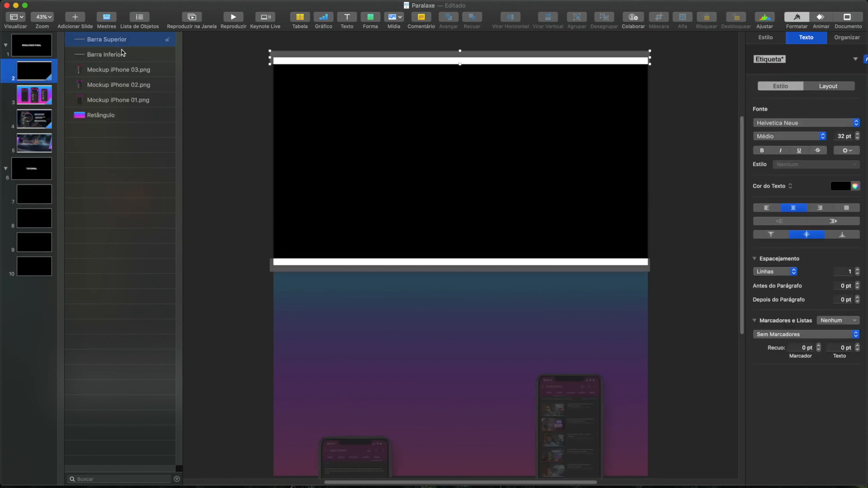
shift+click(123, 54)
click(26, 195)
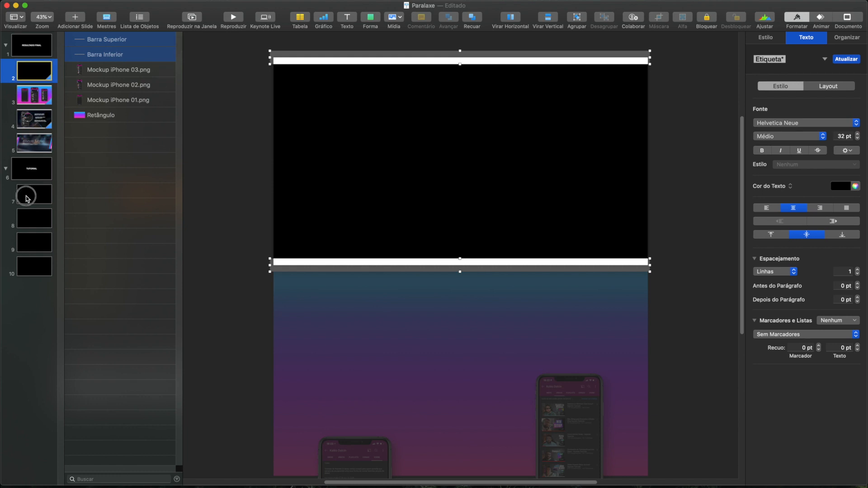
key(super+v)
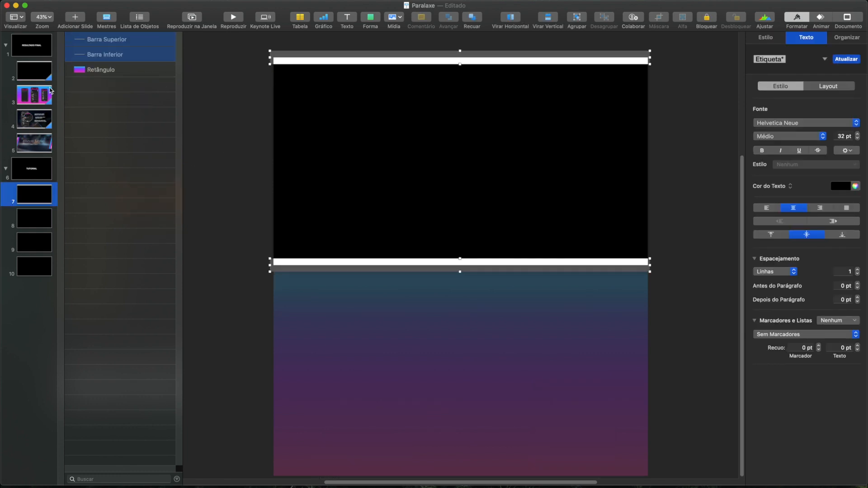
- Copy Mockup iPhone 01, 02 and 03 from slide 2 onto slide 7
click(38, 77)
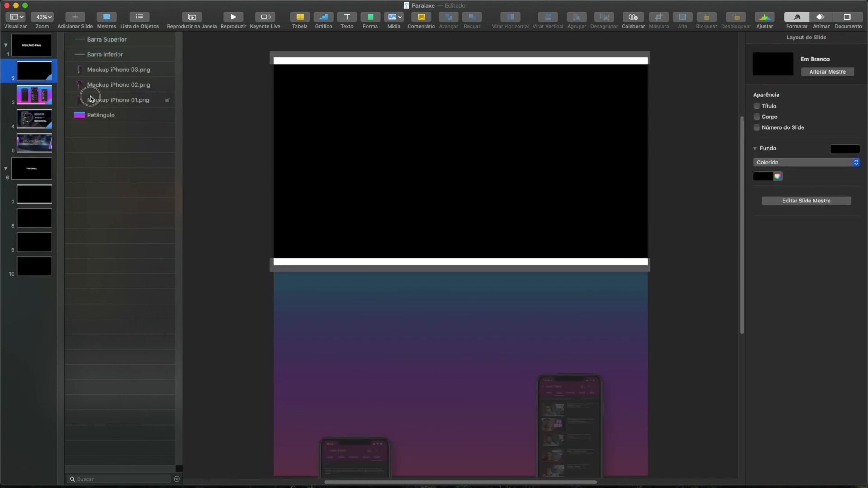
click(89, 98)
shift+click(101, 72)
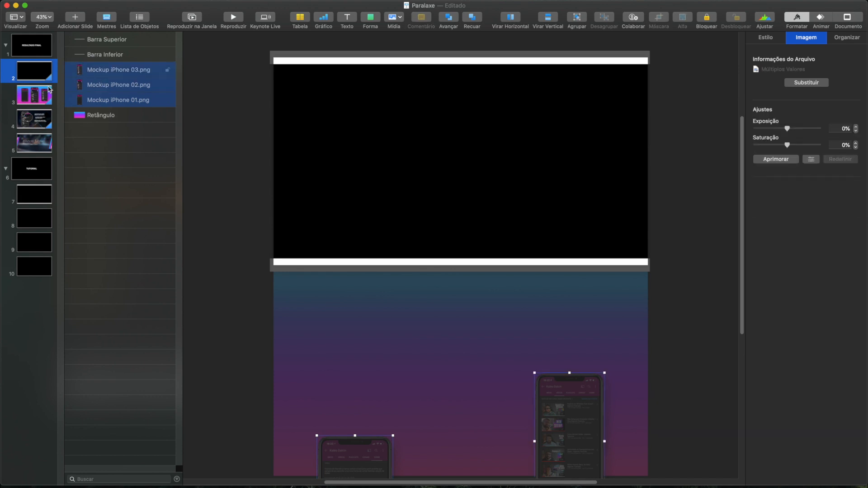
click(26, 192)
key(super+v)
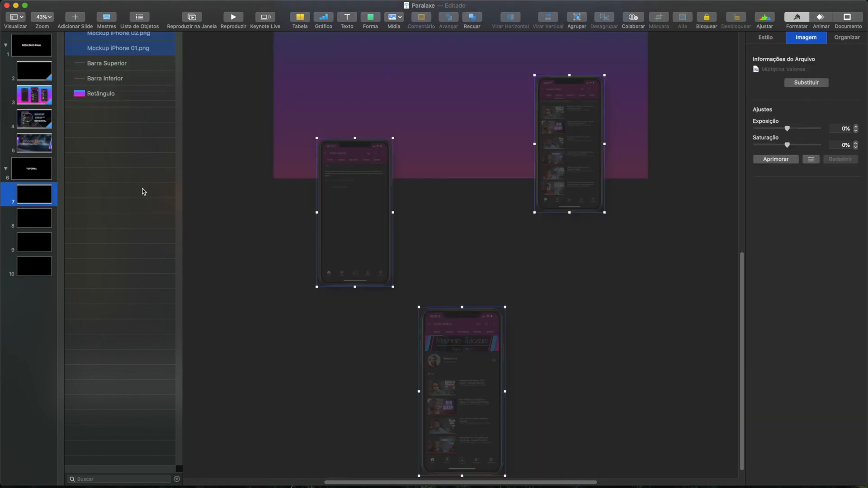
scroll(497, 260, up, 10)
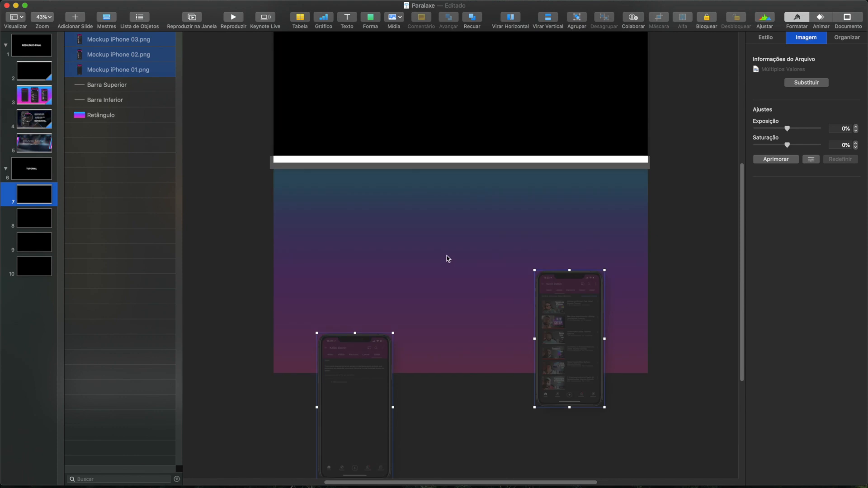
click(206, 112)
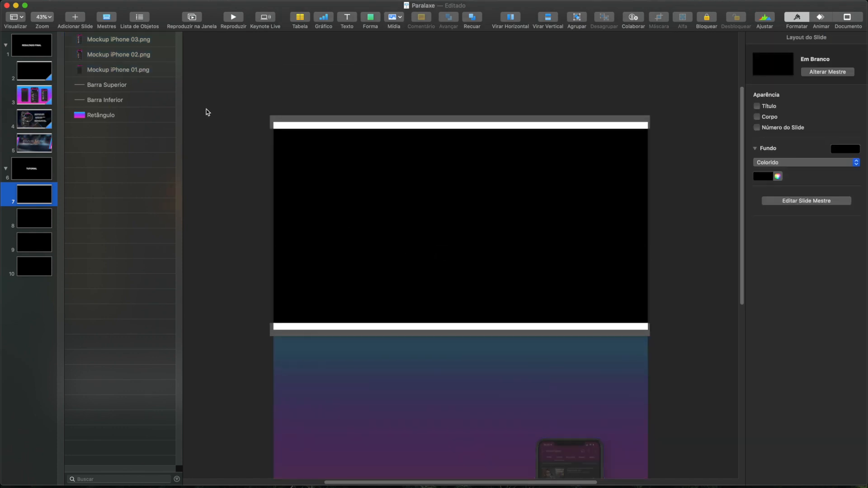
- Reorder slide 7's objects so Barra Superior and Barra Inferior sit above the three iPhone mockups
click(107, 88)
shift+click(96, 101)
drag(104, 82, 103, 45)
click(240, 223)
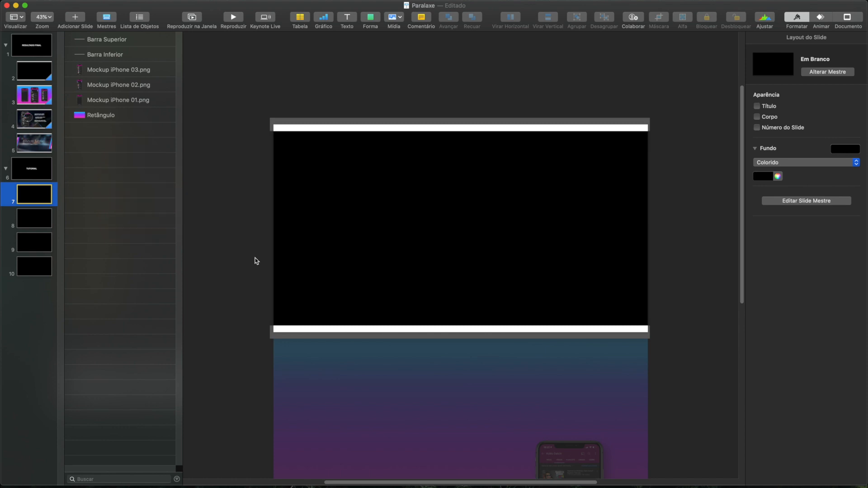
- Examine how the gradient rectangle and the three phone mockups are arranged below the visible area of slide 7
click(280, 359)
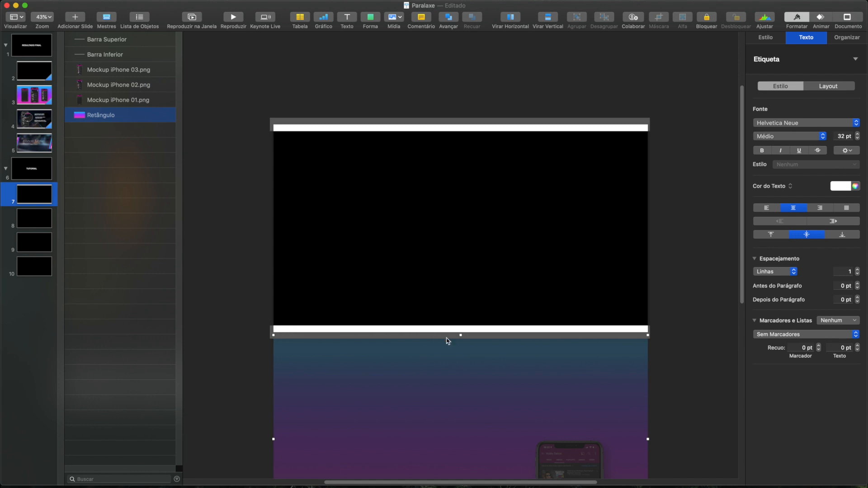
scroll(451, 342, down, 5)
scroll(464, 341, down, 1)
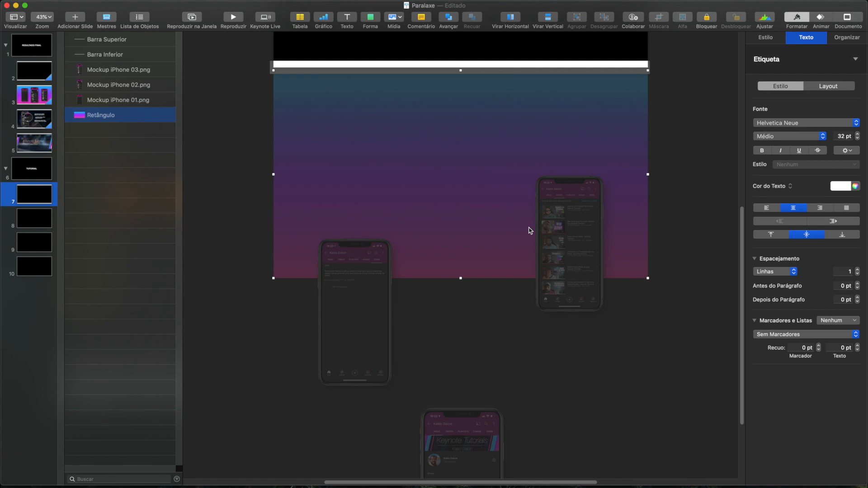
scroll(530, 230, up, 3)
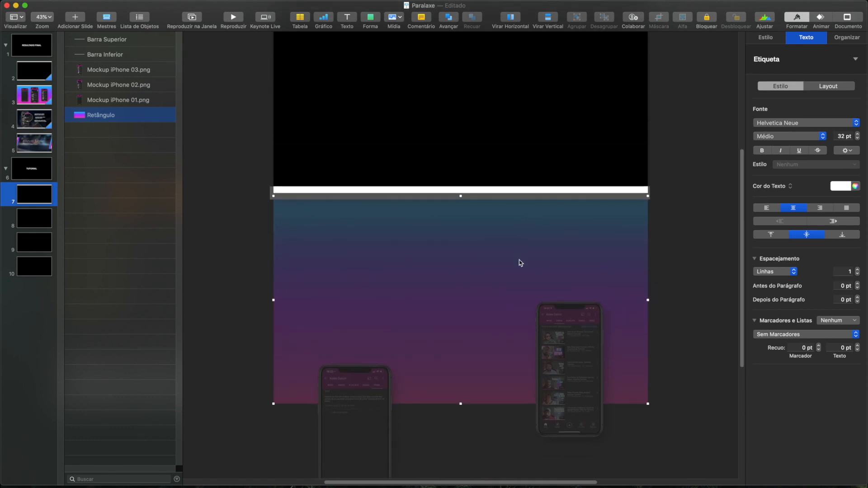
scroll(520, 262, down, 2)
scroll(452, 231, down, 2)
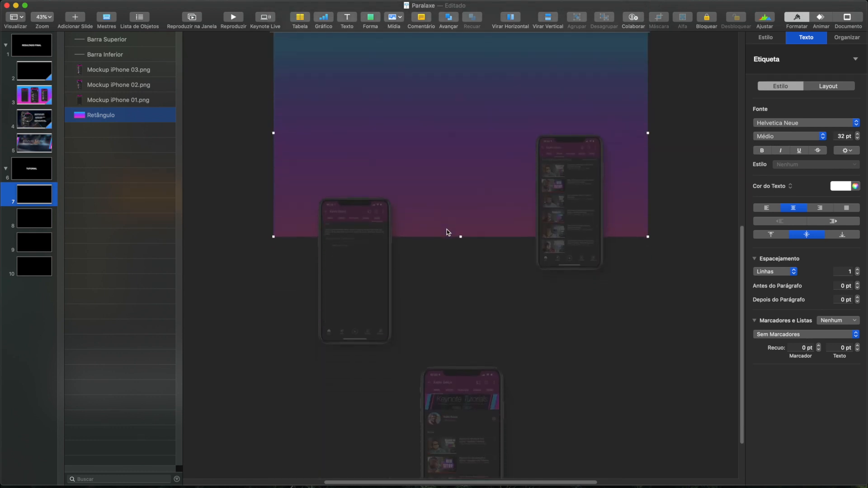
scroll(479, 204, up, 2)
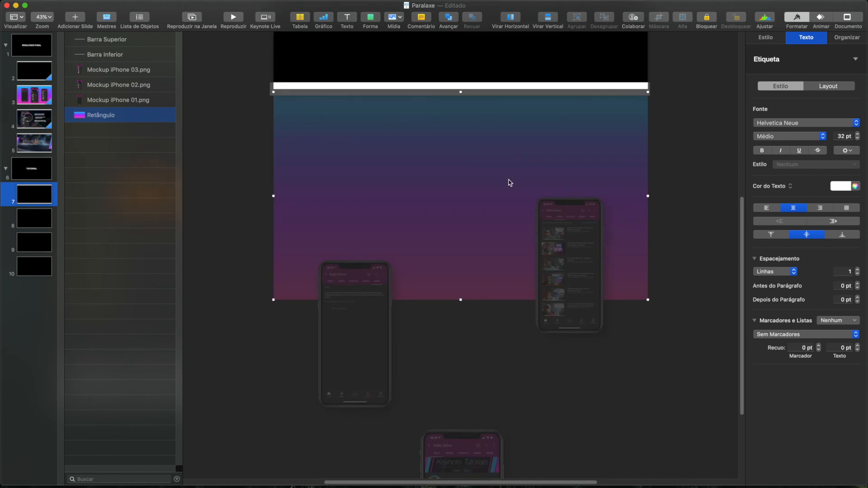
scroll(454, 204, up, 2)
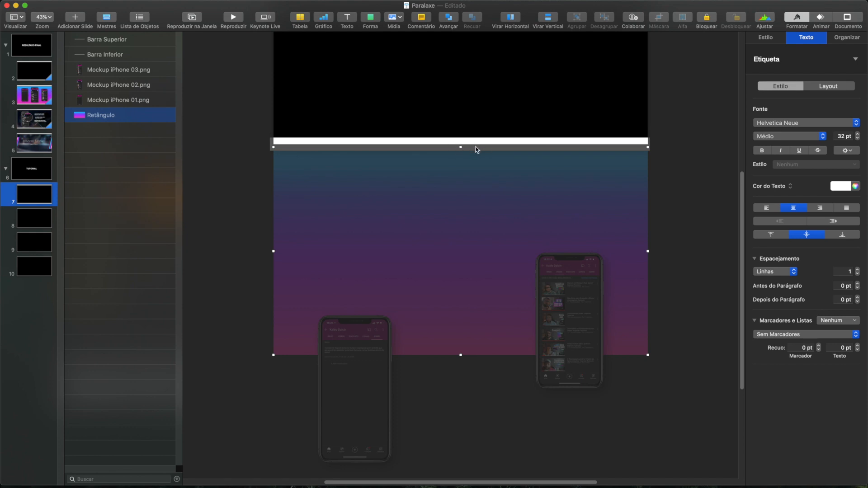
scroll(532, 297, down, 1)
scroll(532, 297, down, 5)
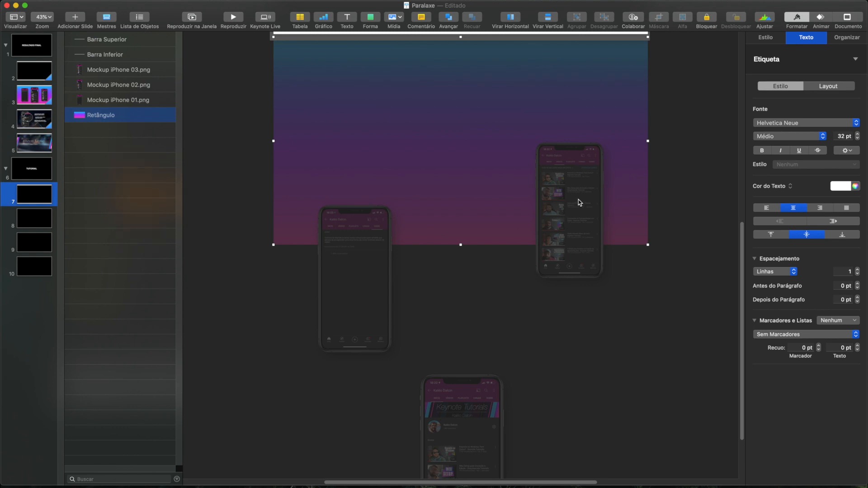
scroll(576, 199, up, 1)
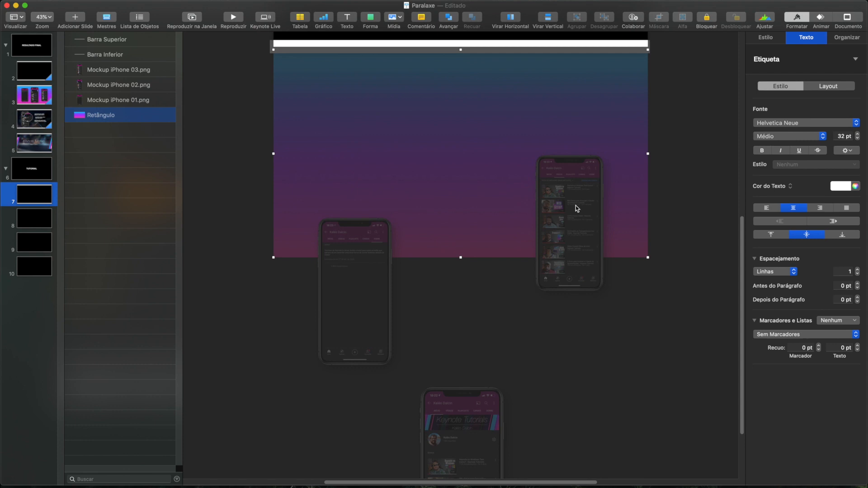
- Move Mockup iPhone 01 fully below the gradient rectangle and shift Mockup iPhone 03 slightly down and left
click(373, 297)
drag(340, 284, 339, 348)
drag(565, 216, 552, 235)
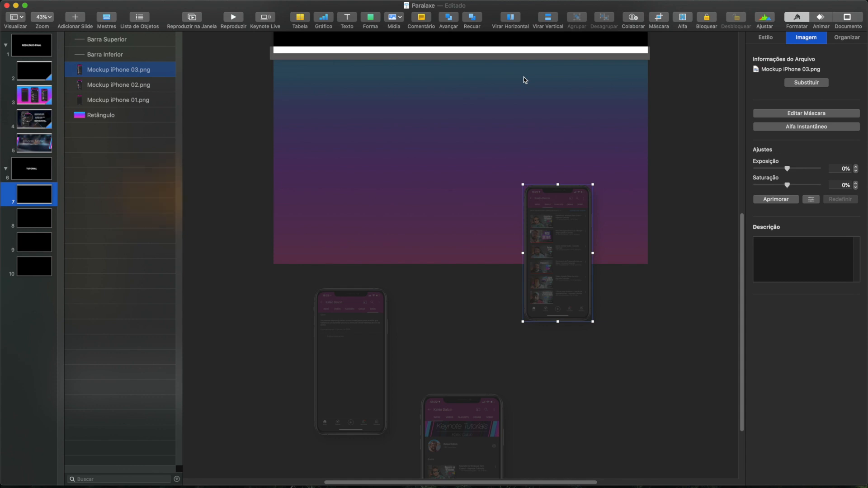
- Scale Mockup iPhone 03 down and Mockup iPhone 02 up on slide 7
scroll(427, 302, down, 5)
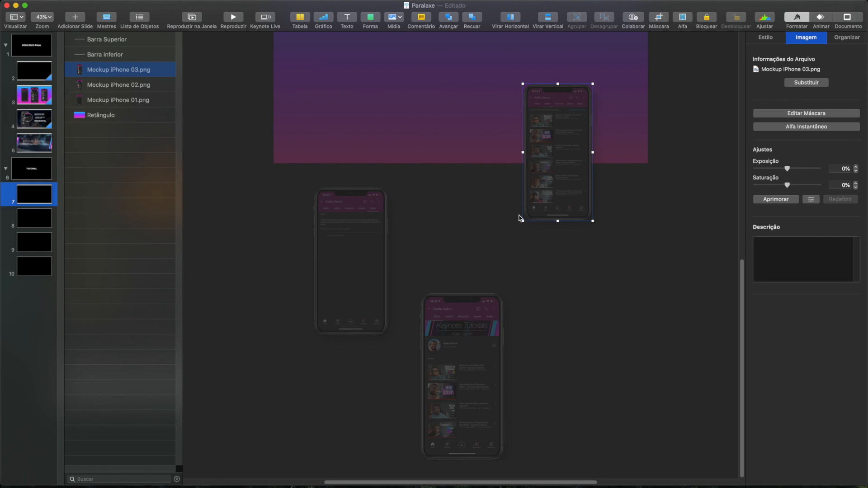
drag(521, 221, 536, 199)
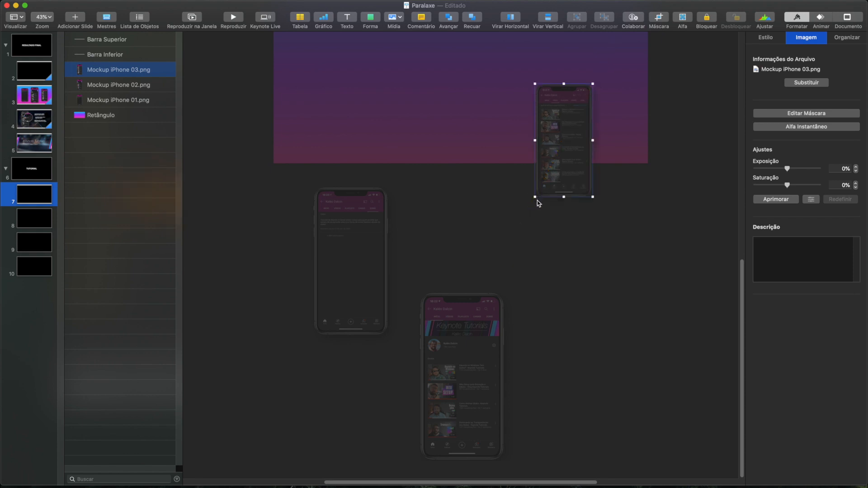
click(450, 378)
drag(503, 294, 518, 279)
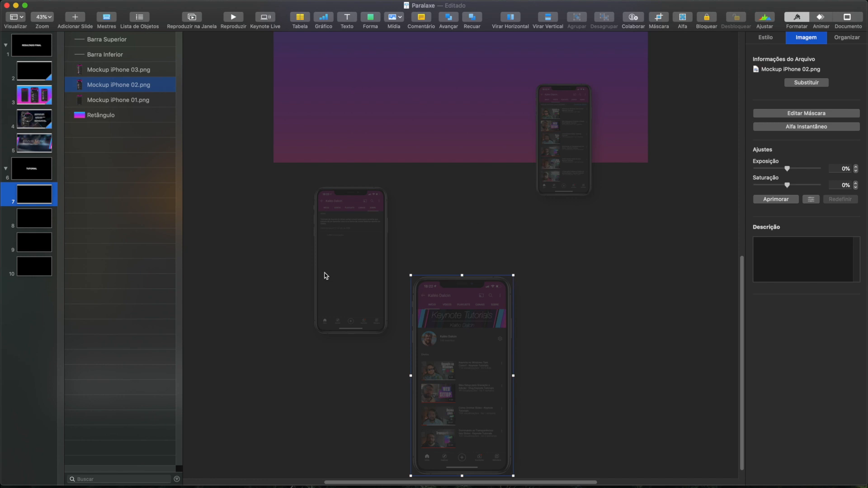
- Nudge Mockup iPhone 01 slightly up and right so it sits just below the gradient rectangle
drag(354, 261, 362, 244)
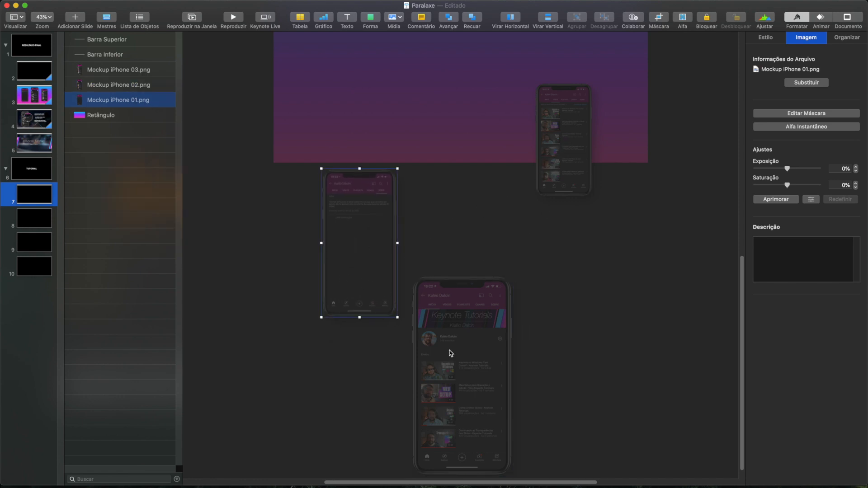
click(307, 220)
scroll(308, 211, up, 5)
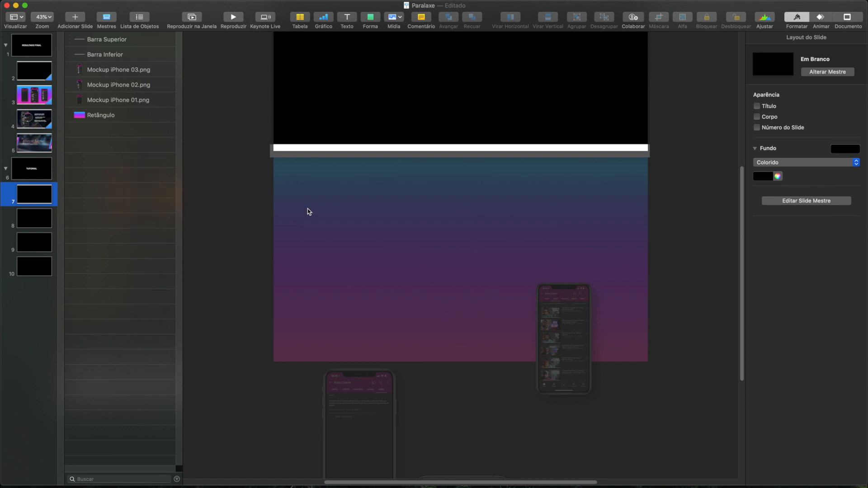
- Copy both bars, the three iPhone mockups and the gradient rectangle from slide 7 onto slide 8
click(514, 245)
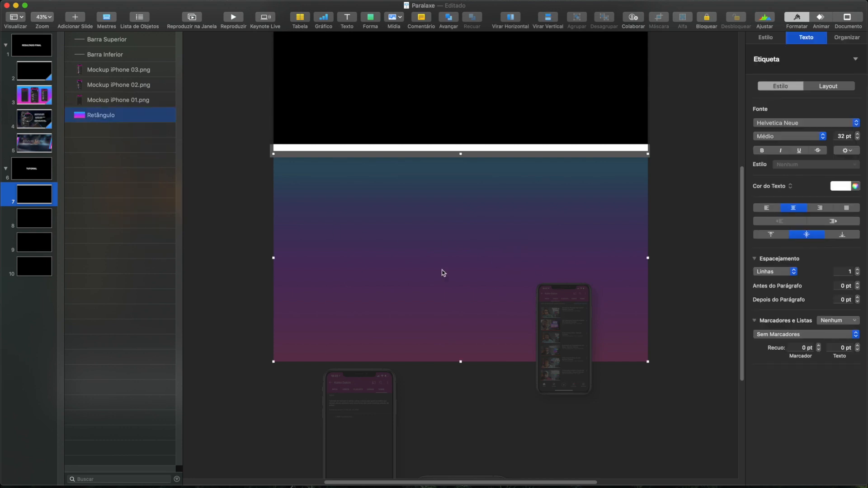
shift+click(111, 33)
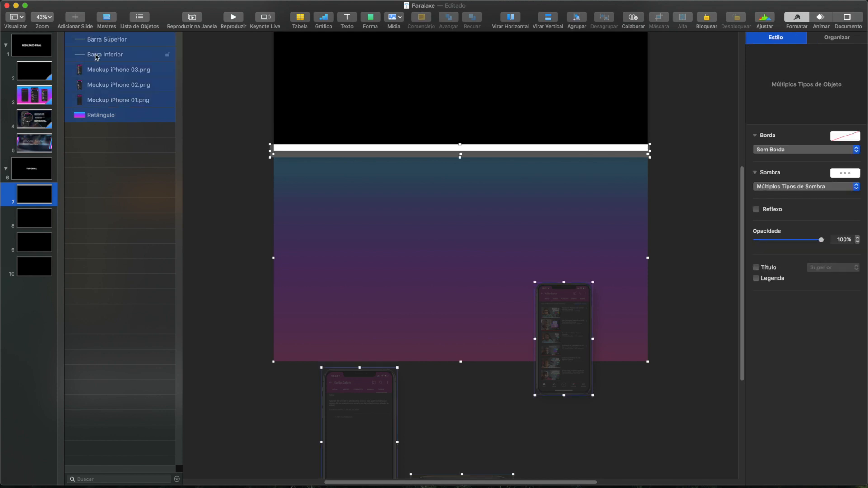
click(20, 218)
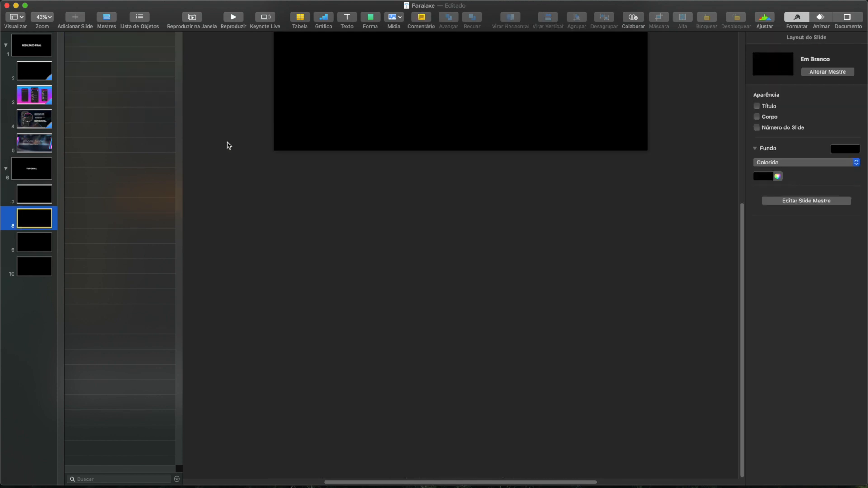
key(super+v)
click(258, 189)
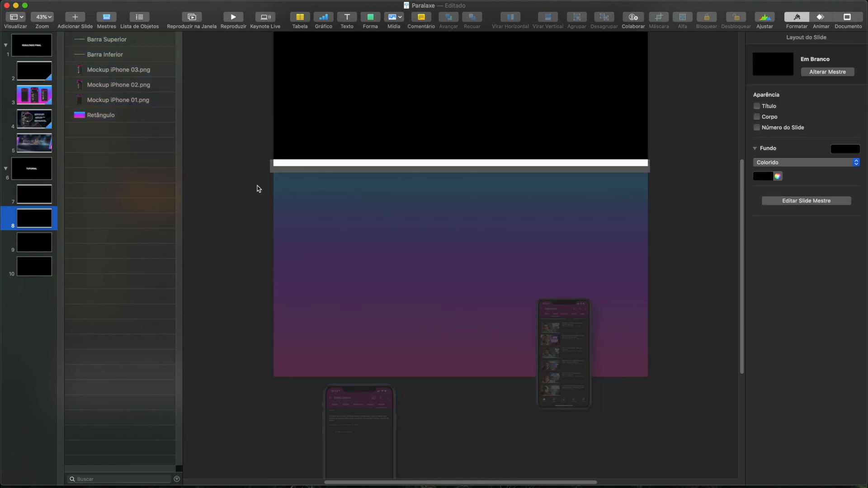
- Move the gradient rectangle up on slide 8 so it aligns with and fills the whole slide
scroll(258, 189, up, 5)
drag(337, 294, 335, 120)
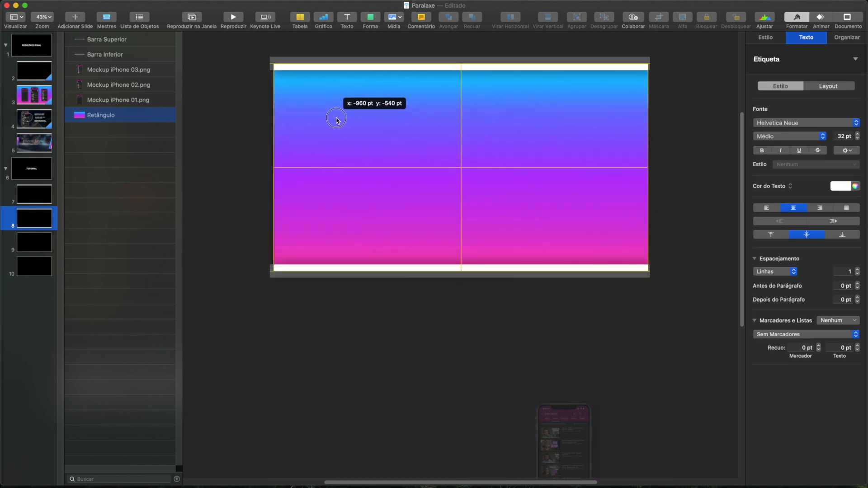
- Move Mockup iPhone 03 straight up onto the gradient at the right side of slide 8
scroll(498, 436, down, 3)
click(554, 419)
drag(555, 418, 568, 132)
scroll(344, 465, down, 5)
- Move Mockup iPhone 01 up onto the left part of slide 8 and Mockup iPhone 02 up to its middle
click(430, 448)
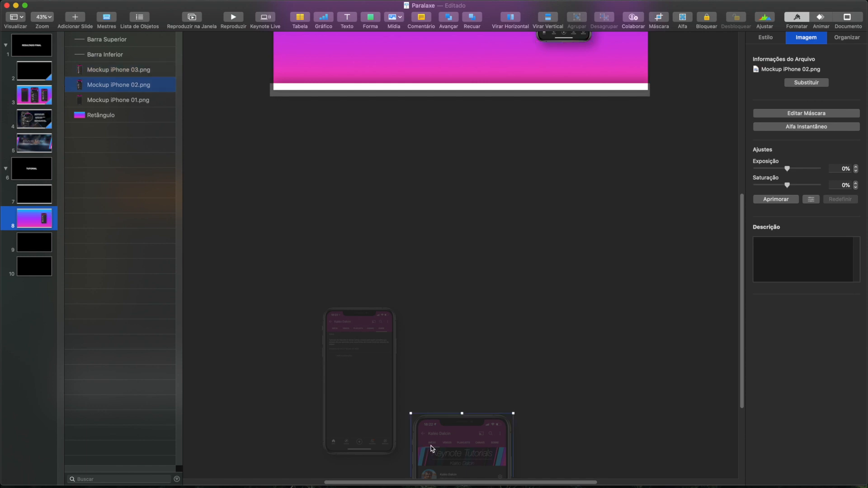
shift+click(369, 392)
scroll(365, 422, up, 3)
shift+click(361, 413)
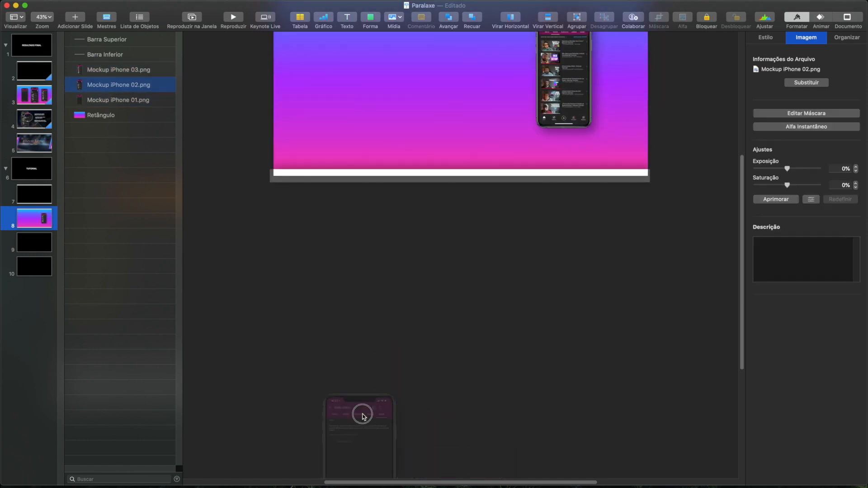
shift+click(348, 420)
drag(351, 438, 387, 66)
scroll(456, 346, up, 5)
click(401, 368)
drag(441, 367, 499, 216)
shift+click(379, 238)
drag(378, 238, 362, 191)
key(super+z)
- Fine-tune Mockup iPhone 02 so it sits centred between the other two phones and within the white bars
click(380, 298)
click(432, 200)
drag(409, 69, 417, 80)
click(260, 128)
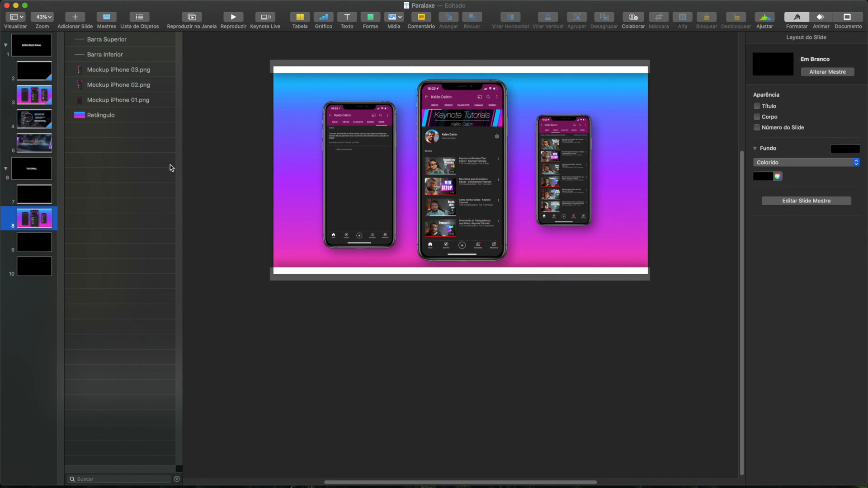
- Add the Magic Move (Movimento Mágico) transition to slide 7
click(31, 195)
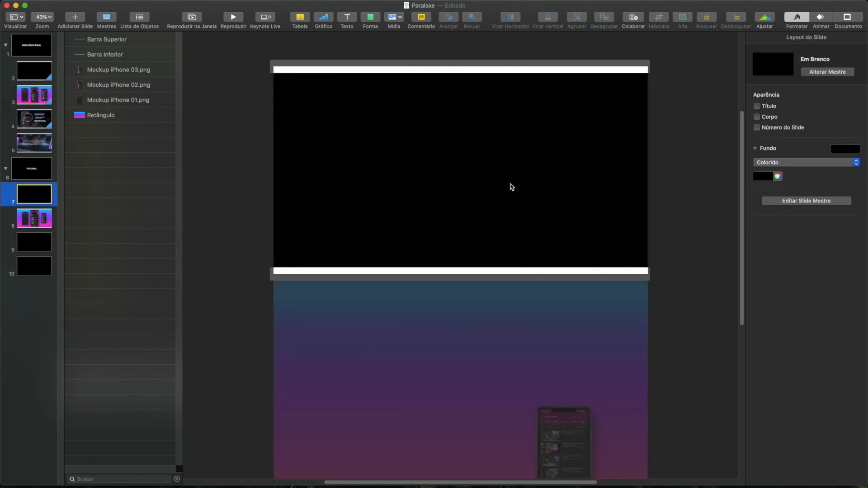
click(820, 18)
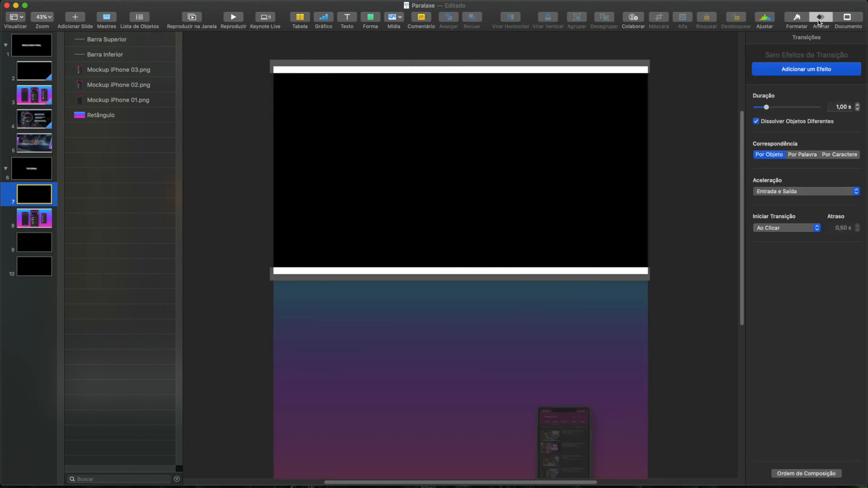
click(795, 72)
click(777, 115)
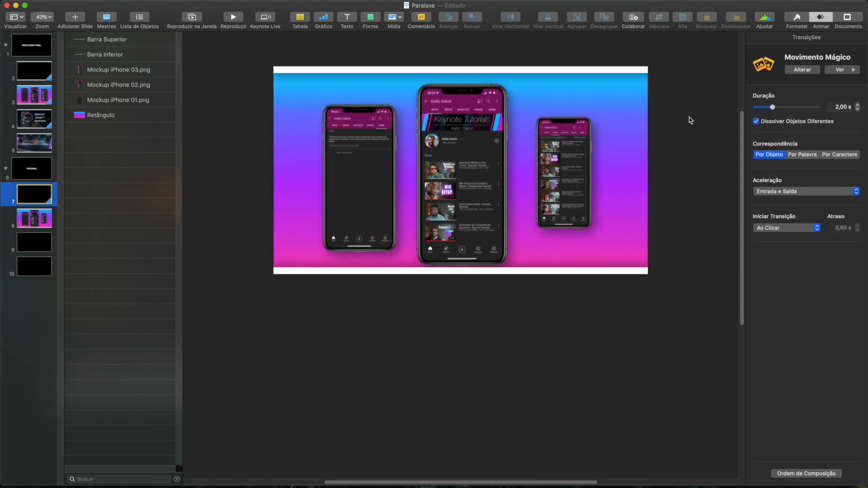
- Set the slide 7 transition duration to 6 s and play it back in a window
click(840, 106)
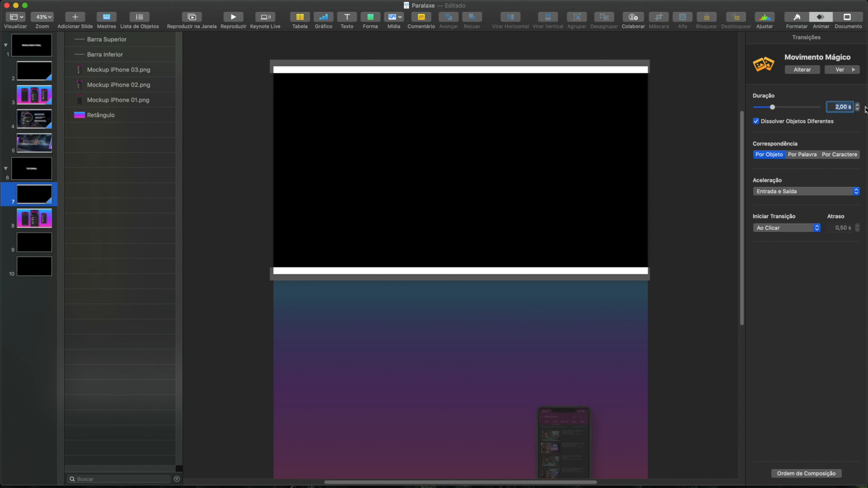
text(6)
key(Return)
click(189, 20)
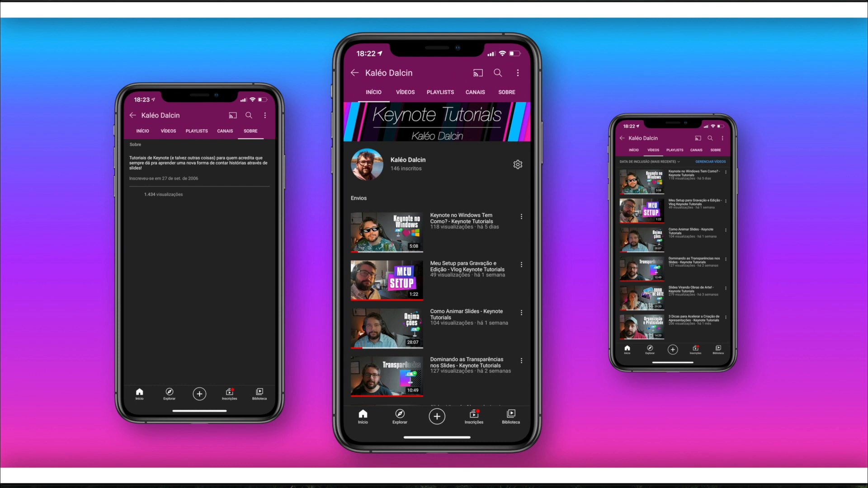
key(Escape)
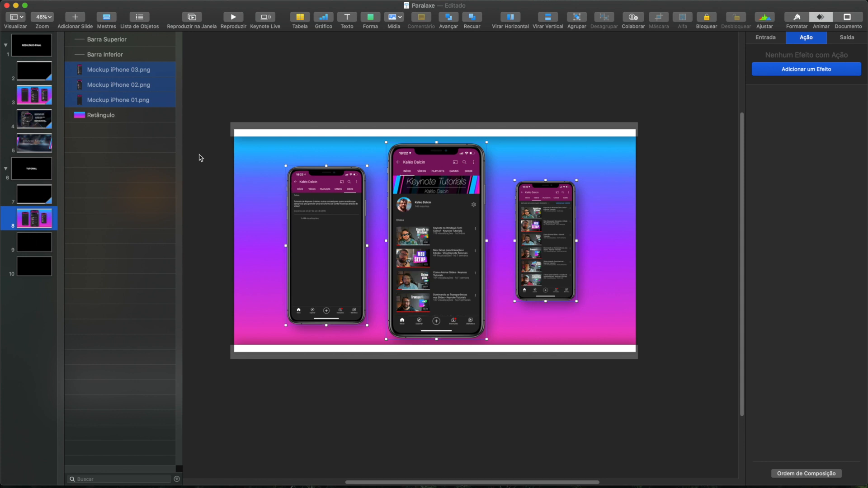
- Copy both bars, the three iPhone mockups and the gradient rectangle from slide 8 onto slide 9
drag(229, 129, 653, 358)
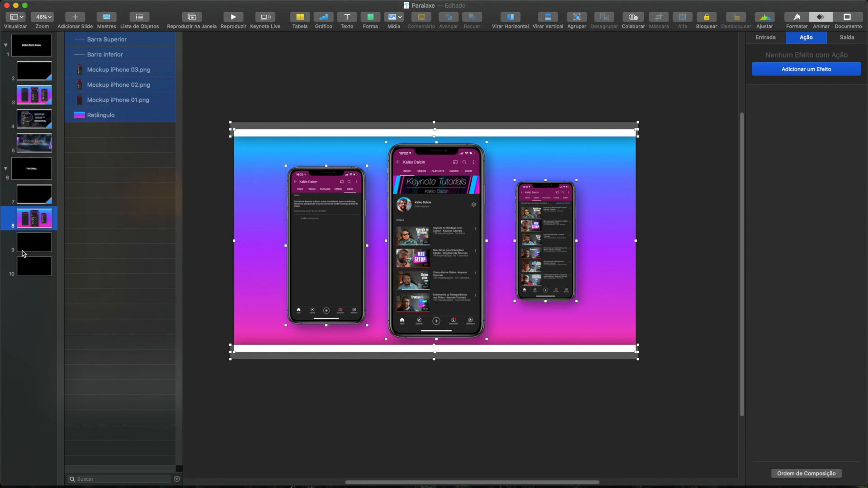
click(32, 240)
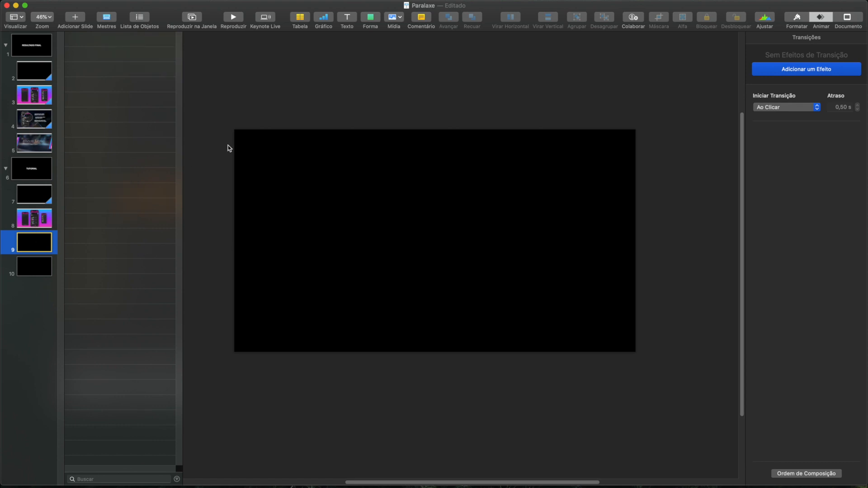
key(super+v)
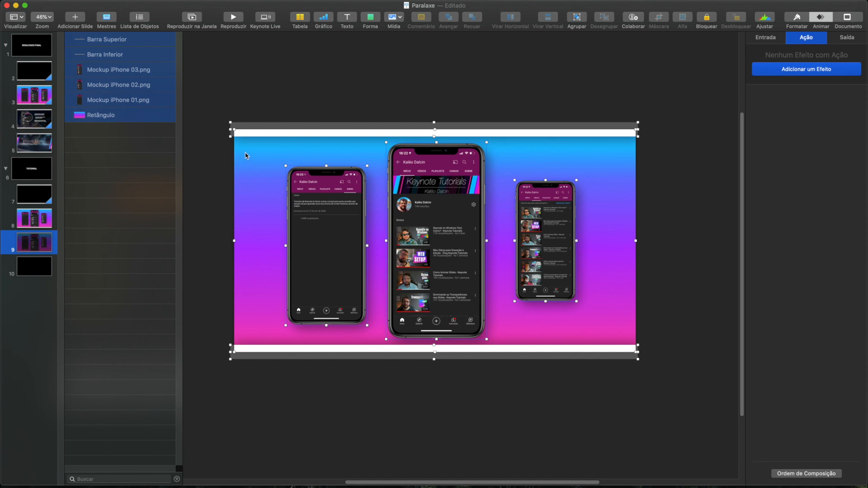
- Move the gradient rectangle and three iPhone mockups together to just above slide 9, leaving the bars in place
click(205, 189)
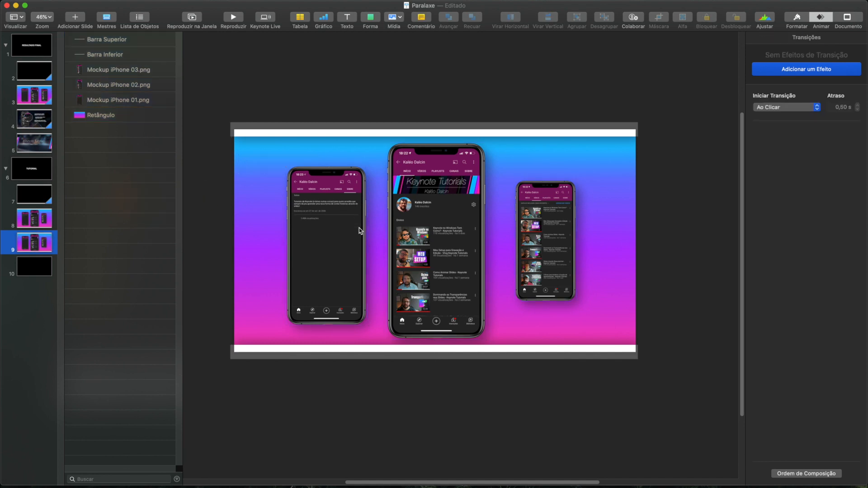
click(259, 199)
shift+click(309, 229)
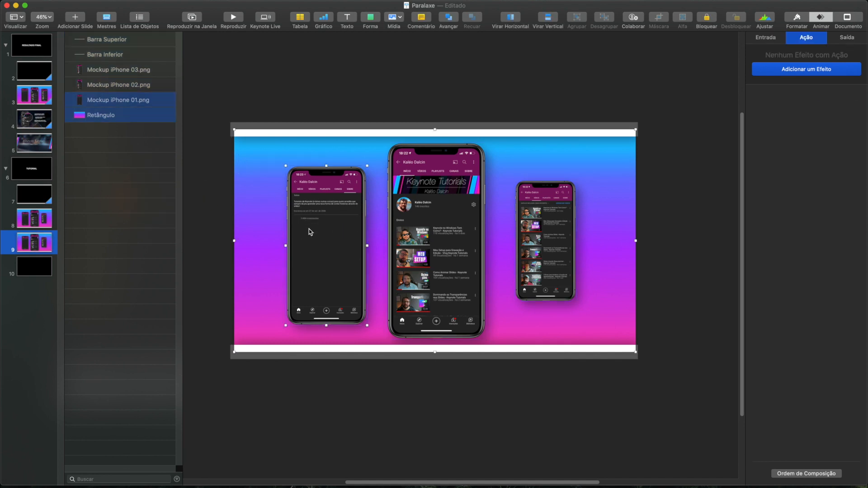
shift+click(419, 223)
shift+click(550, 239)
drag(270, 347, 312, 93)
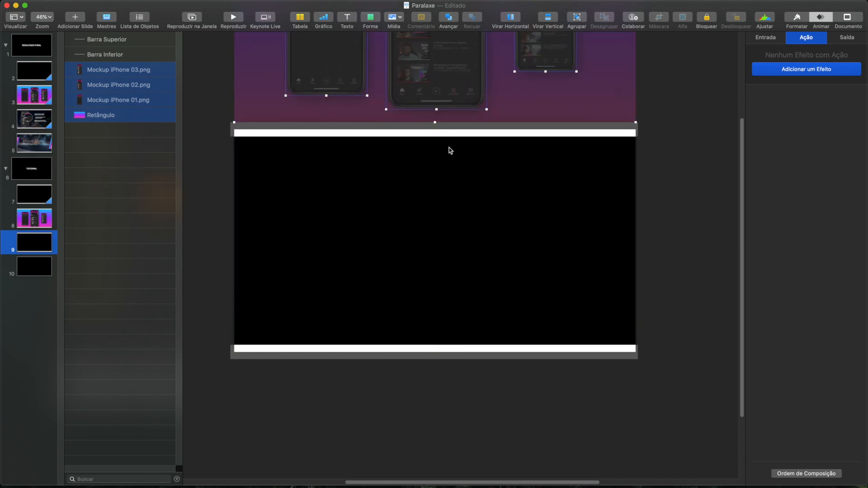
- Move Mockup iPhone 02 straight up, far above the gradient rectangle on slide 9
scroll(415, 219, up, 5)
scroll(417, 223, down, 10)
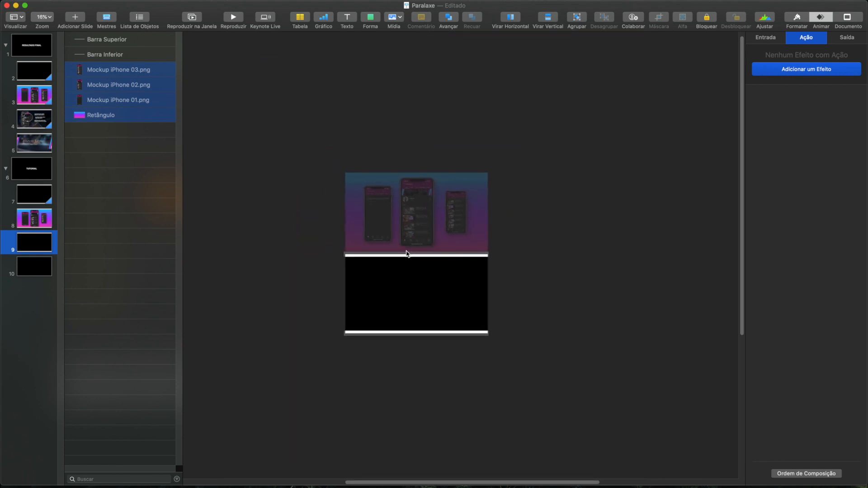
scroll(406, 254, down, 1)
click(326, 199)
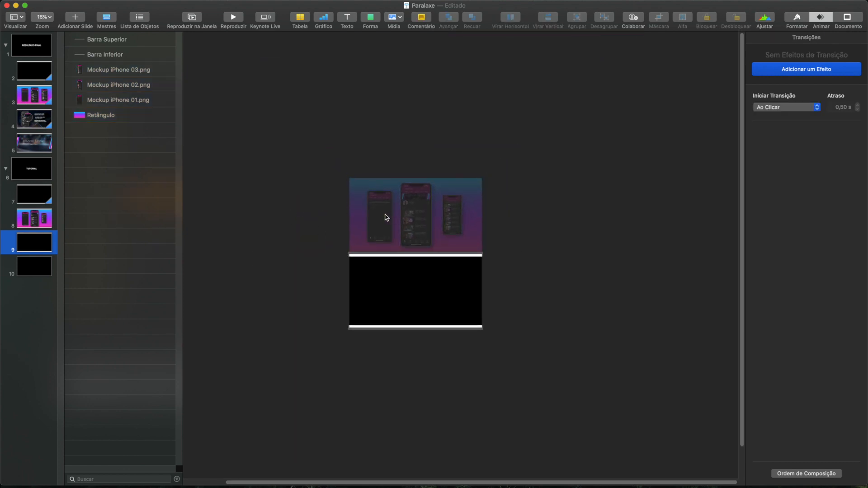
click(415, 221)
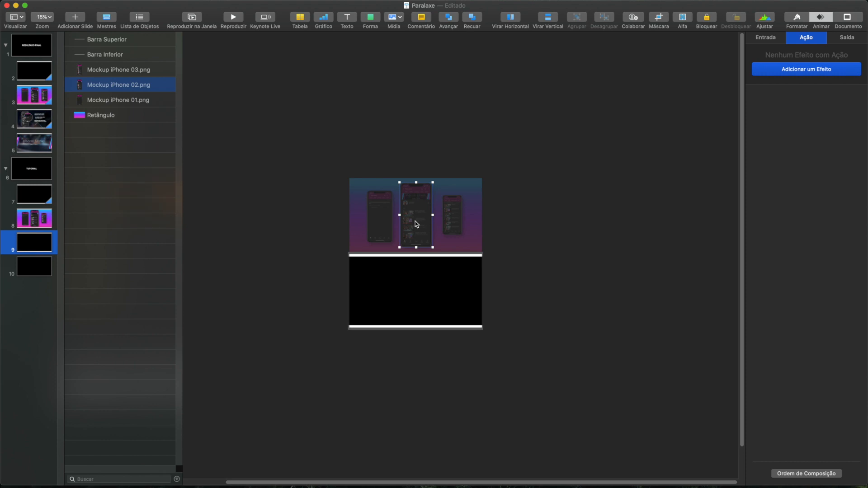
drag(415, 225, 447, 52)
- Raise Mockup iPhone 01 above the gradient rectangle and Mockup iPhone 03 slightly, so it overlaps the rectangle's top edge
click(371, 227)
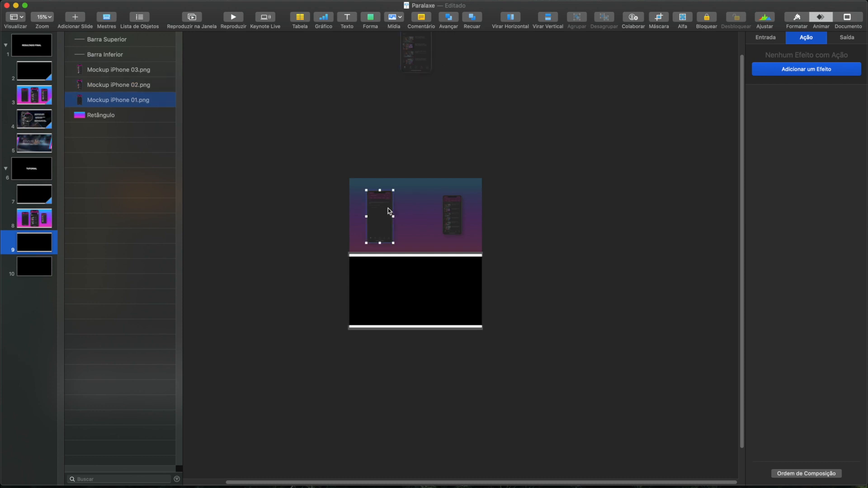
drag(382, 228, 384, 104)
click(453, 224)
drag(452, 223, 452, 189)
click(291, 216)
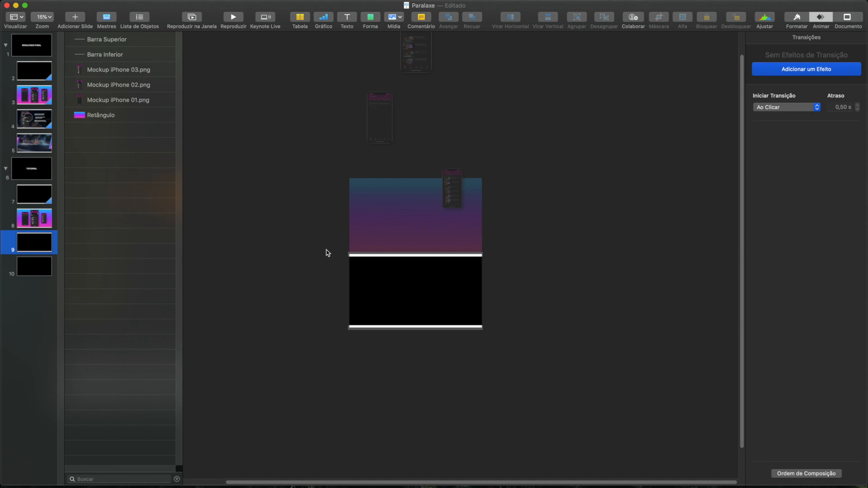
- Copy BG Cidade, Lente iPhone, the front Mockup iPhone 02 and the three text blocks from slide 4 onto slide 9
click(30, 118)
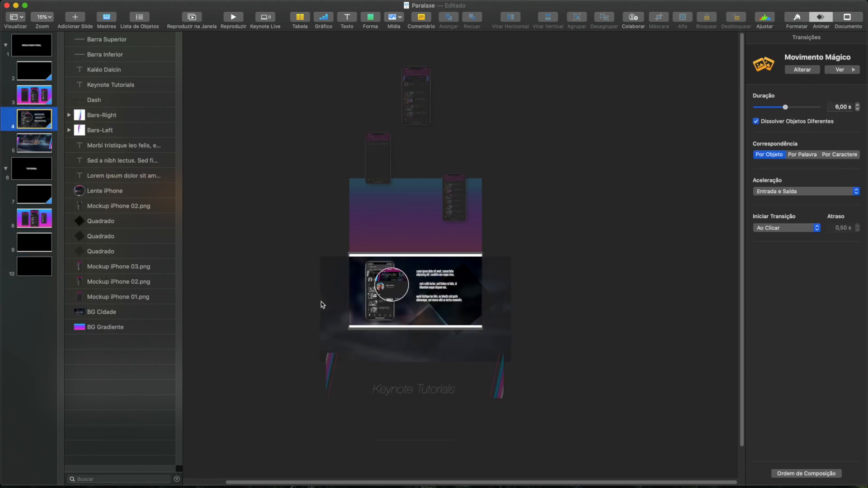
click(331, 289)
shift+click(391, 283)
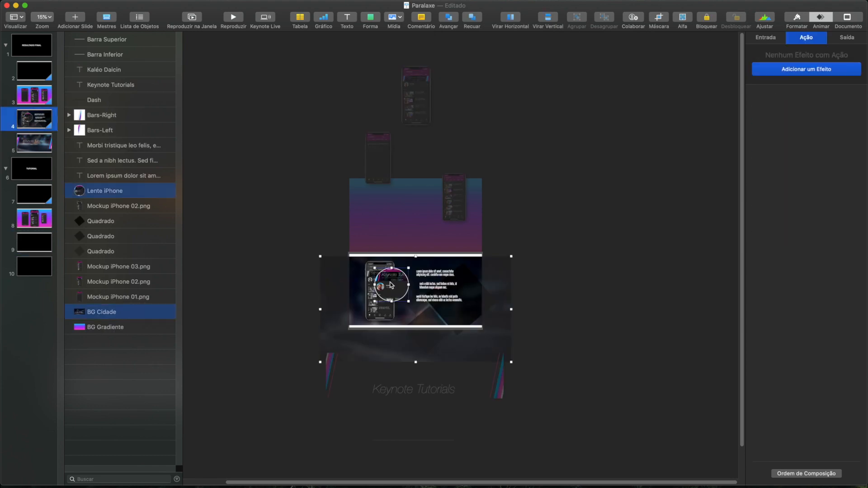
shift+click(374, 311)
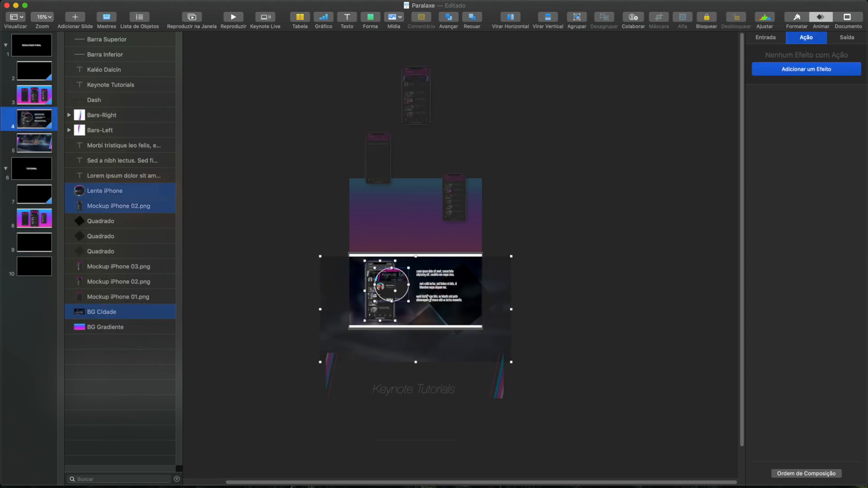
shift+click(433, 273)
shift+click(432, 286)
shift+click(430, 298)
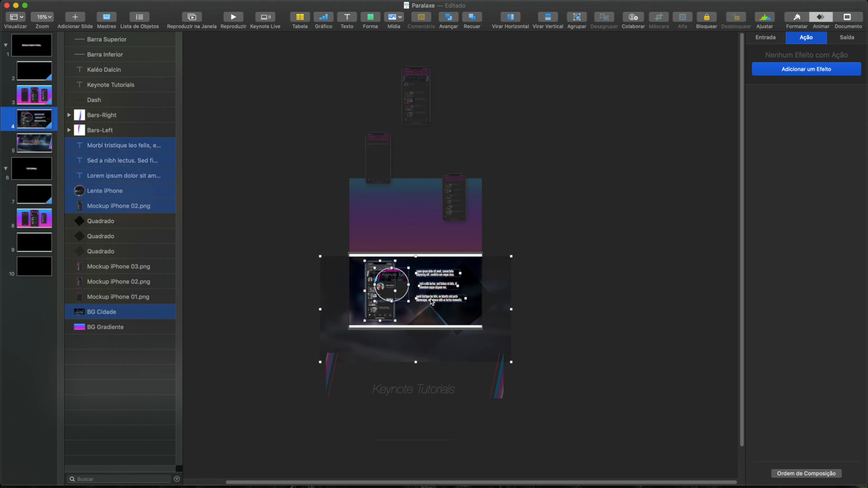
click(33, 247)
key(super+v)
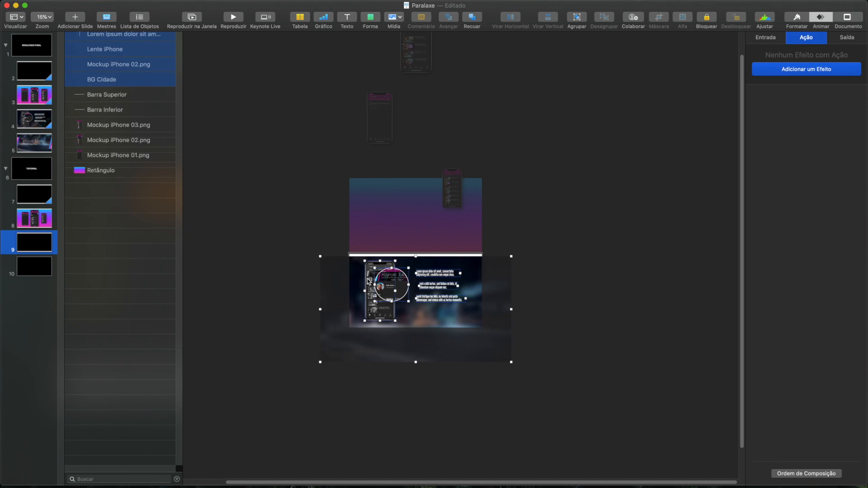
- Bring Barra Superior and Barra Inferior to the front of the object order on slide 9
click(105, 131)
shift+click(104, 146)
drag(103, 146, 102, 37)
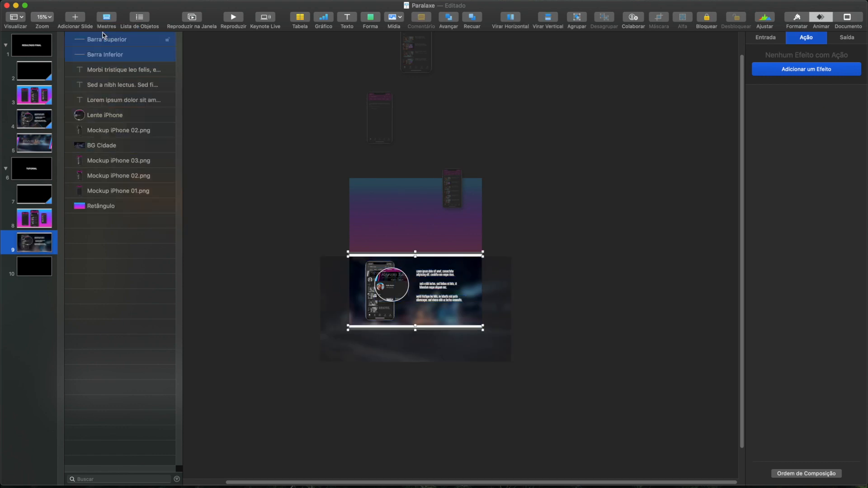
click(223, 213)
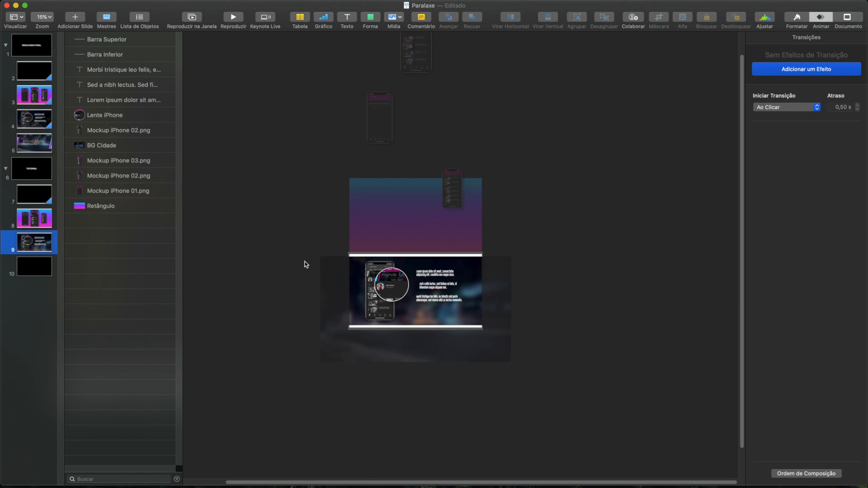
- Paste the copied city background, lens, phone and text blocks onto slide 8 and move them directly below the slide
click(44, 220)
key(super+v)
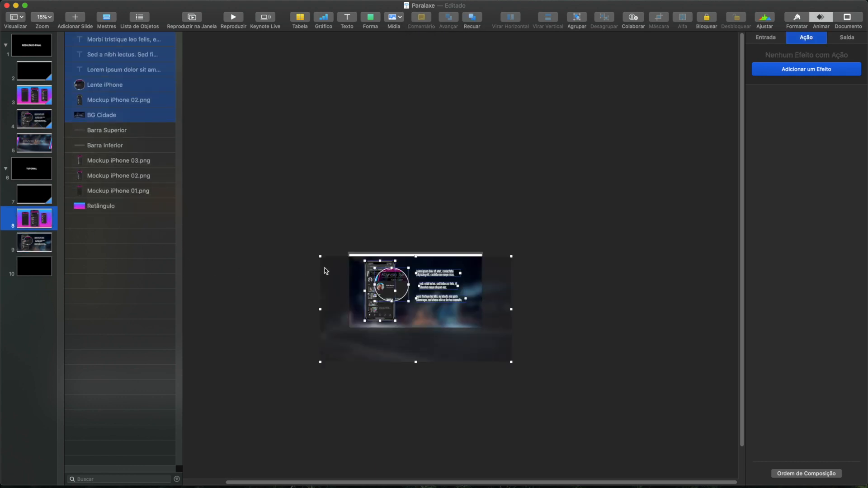
drag(342, 269, 327, 337)
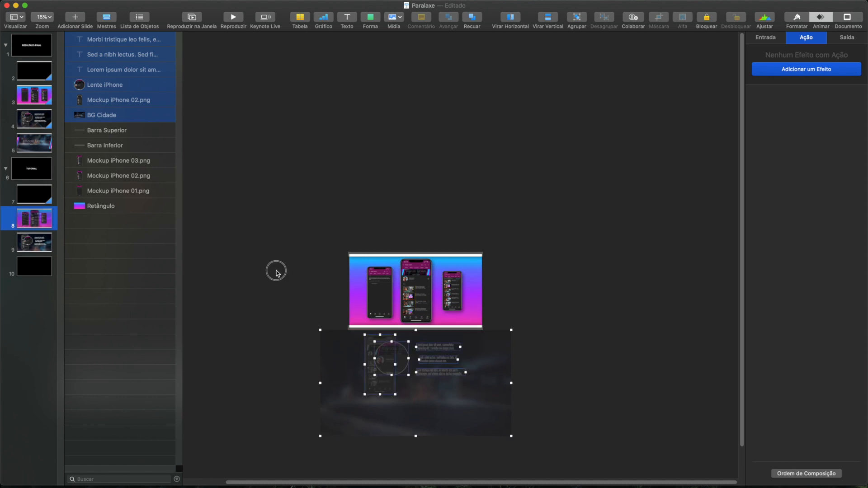
click(77, 221)
click(36, 195)
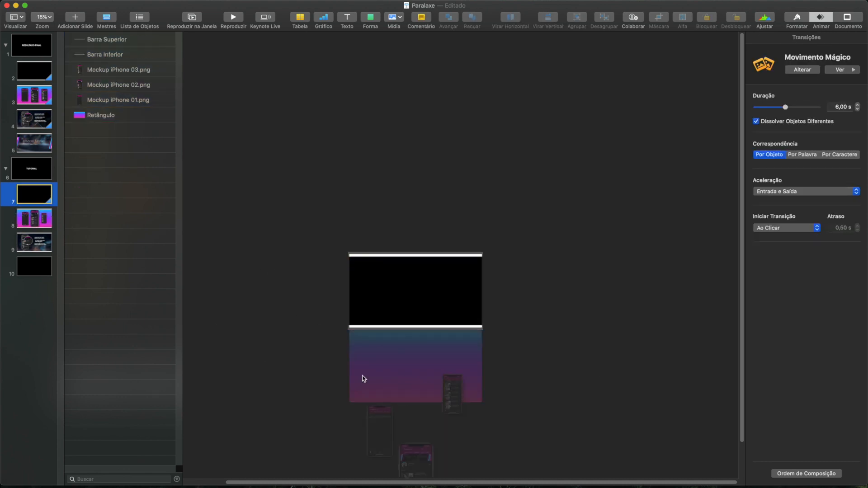
click(41, 216)
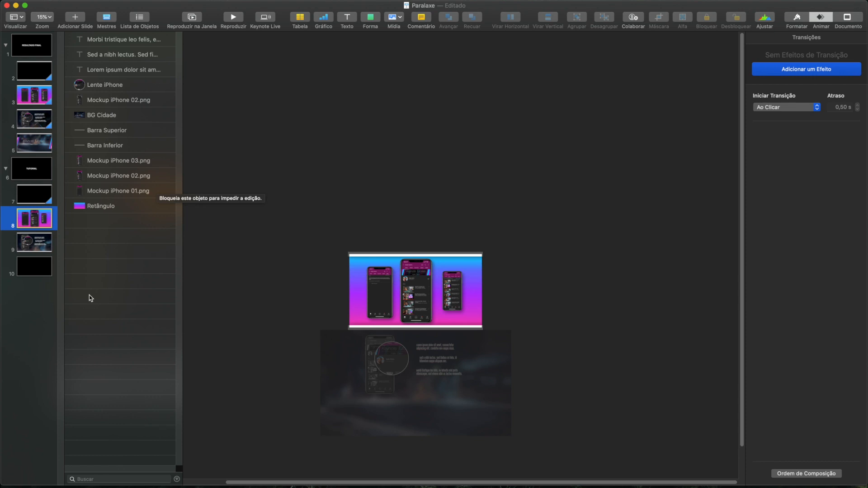
click(21, 238)
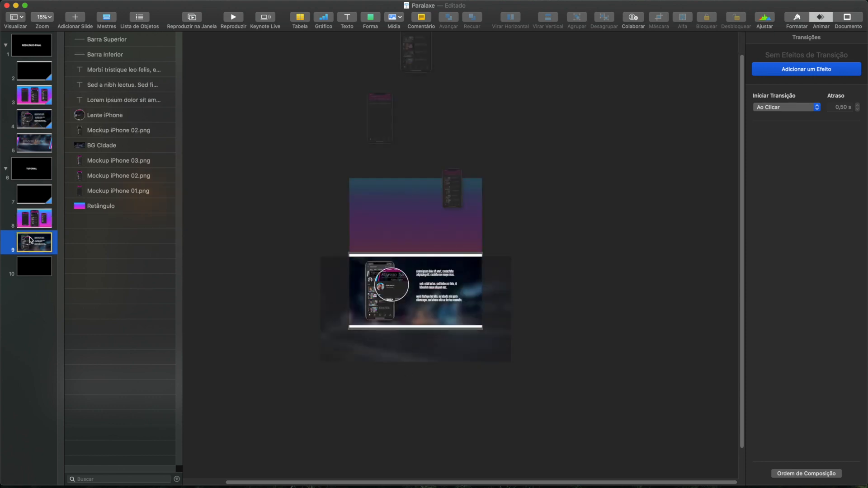
- Move Lente iPhone, its phone mockup and the text blocks further down below slide 8 at staggered distances
key(Up)
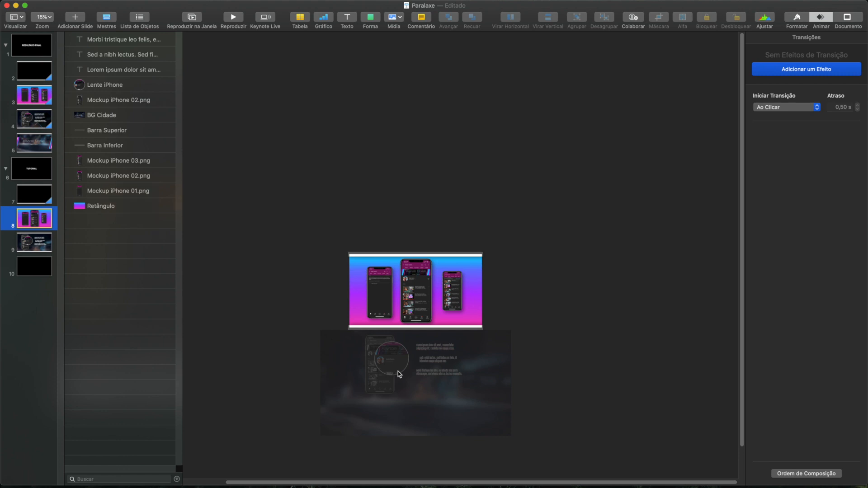
click(397, 368)
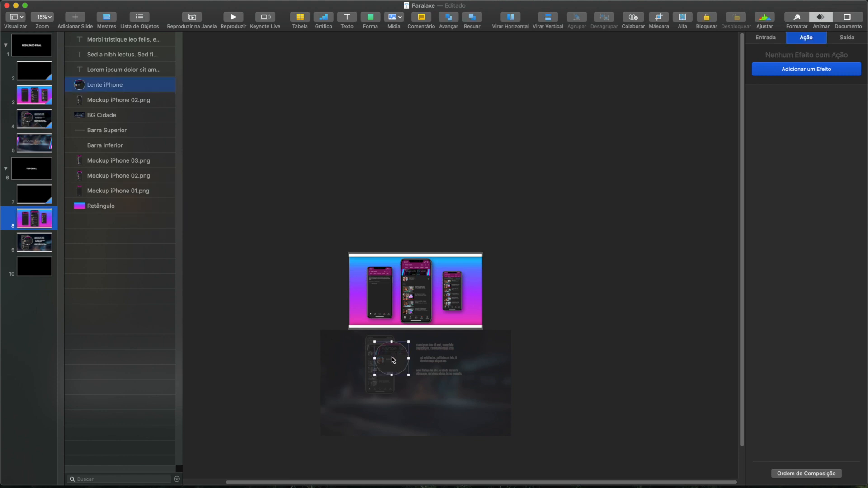
drag(393, 358, 456, 476)
drag(440, 337, 440, 421)
drag(475, 343, 483, 474)
drag(479, 271, 478, 449)
click(47, 239)
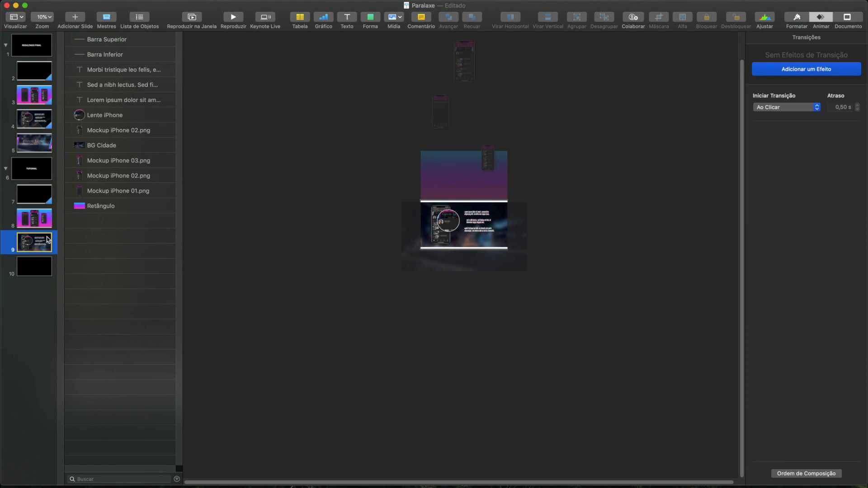
- Add a Movimento Mágico transition to slide 8 and set its duration to 5 seconds
click(41, 213)
click(781, 72)
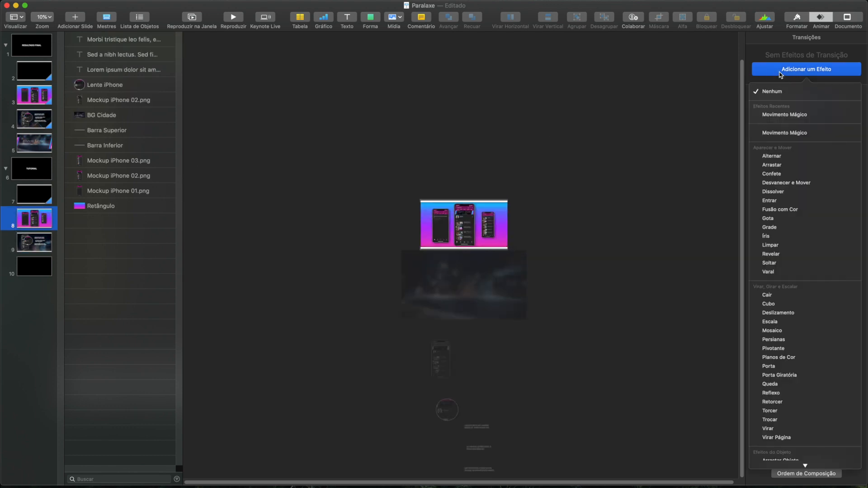
click(777, 116)
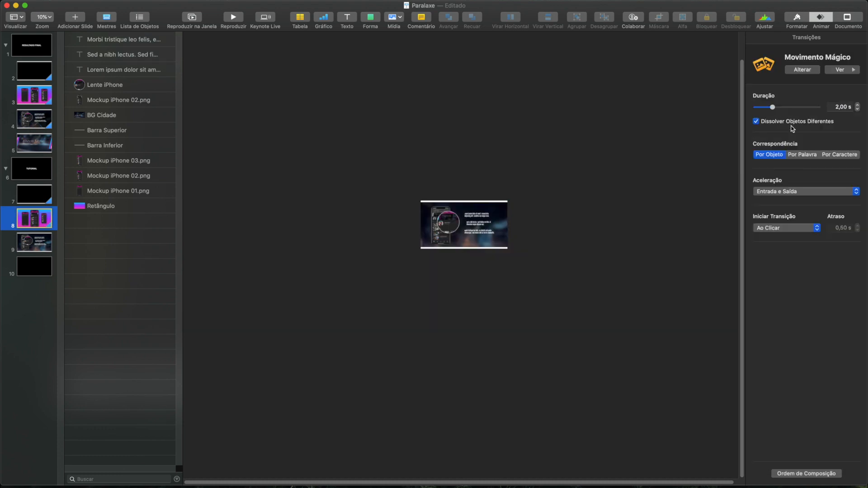
click(840, 107)
text(5)
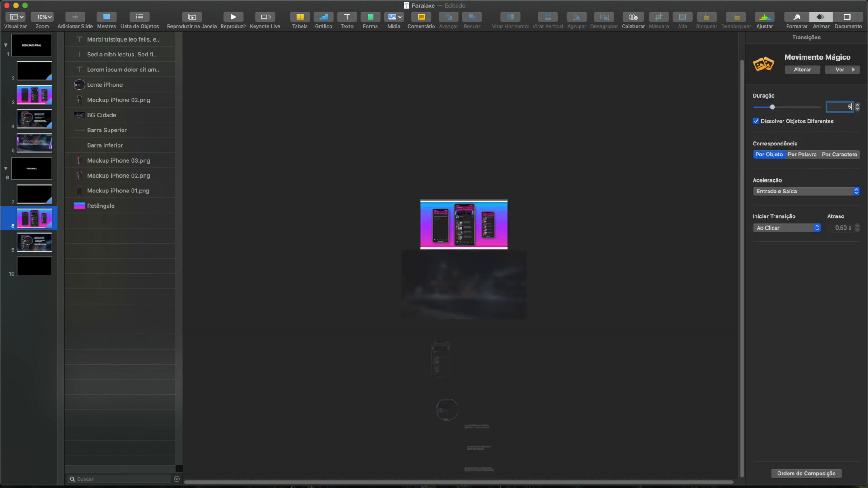
key(Return)
- Play the presentation in a window from slide 8 to preview the transition into slide 9
click(186, 17)
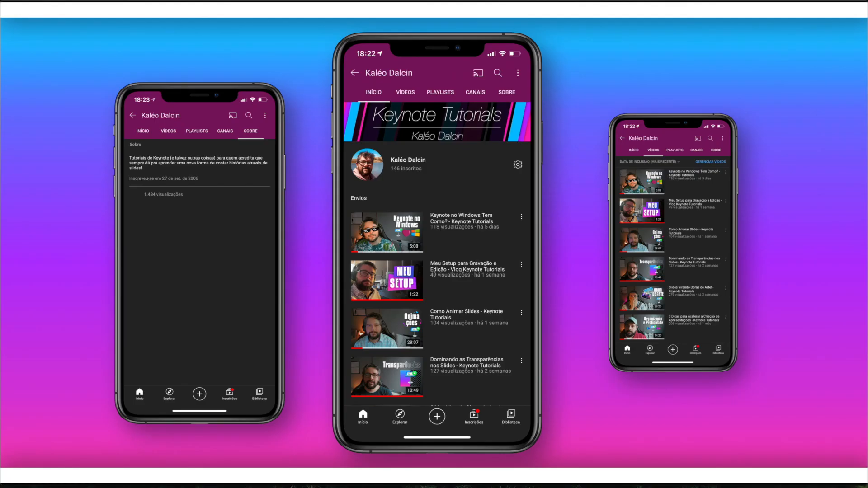
click(303, 208)
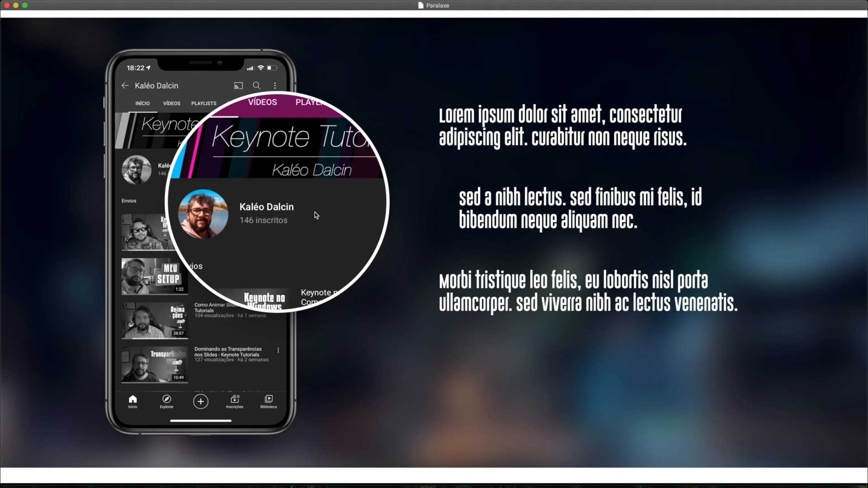
key(Escape)
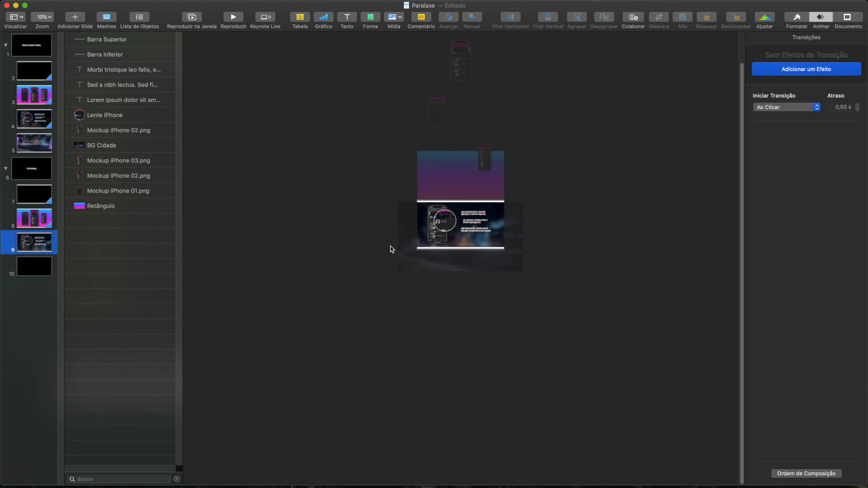
- Copy the bars, three text blocks, Lente iPhone, its phone mockup and BG Cidade from slide 9 onto slide 10
drag(355, 278, 557, 203)
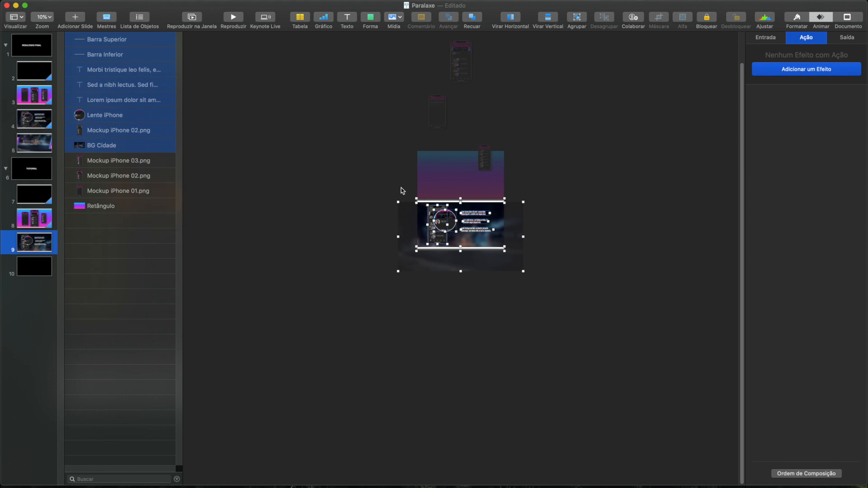
click(32, 268)
key(super+v)
- Move Lente iPhone, its phone mockup and the three text blocks above slide 10 at staggered distances
click(438, 230)
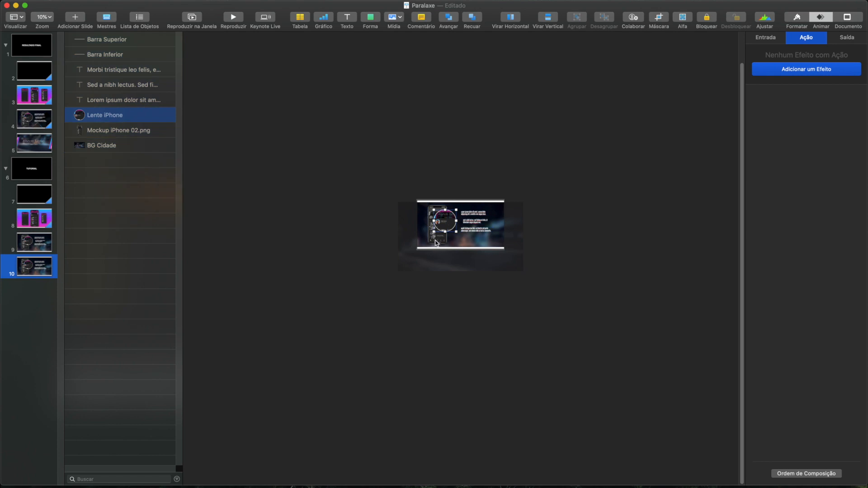
shift+click(436, 242)
drag(437, 242, 447, 139)
click(479, 149)
drag(447, 151, 448, 57)
click(479, 118)
drag(468, 213, 468, 64)
drag(482, 326, 483, 96)
drag(481, 335, 480, 130)
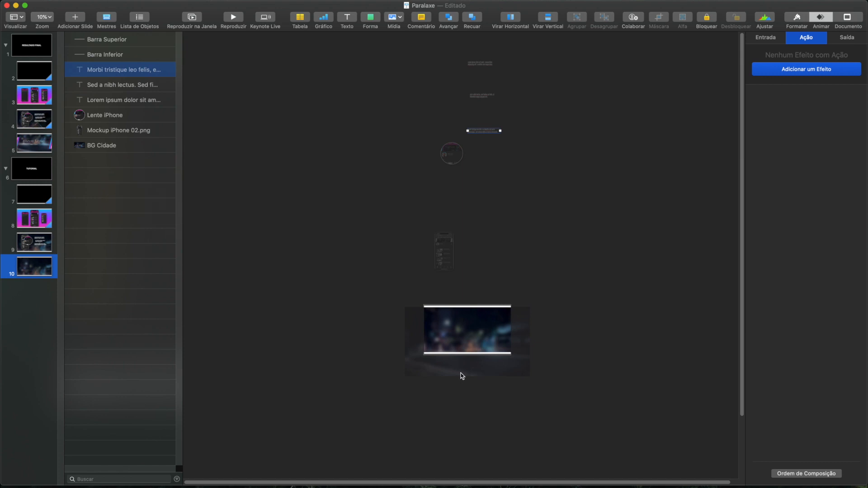
- Shift BG Cidade upward on slide 10 so the lower part of the image fills the slide
click(460, 373)
drag(436, 371, 445, 351)
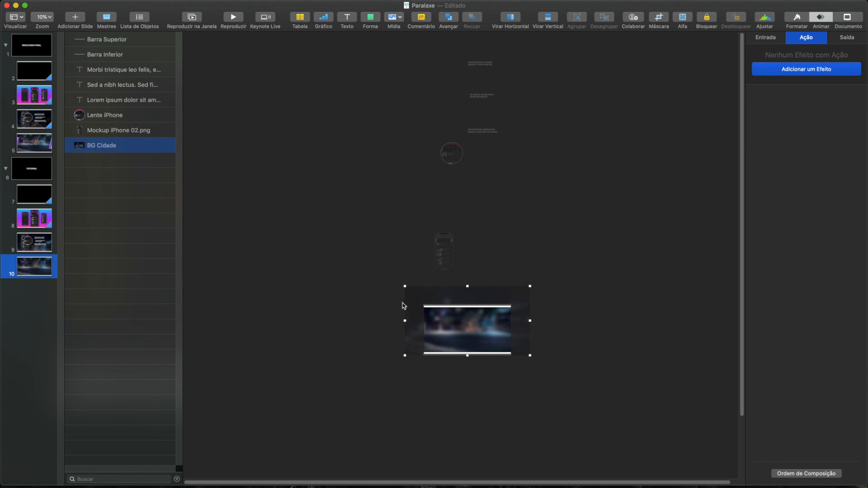
click(329, 326)
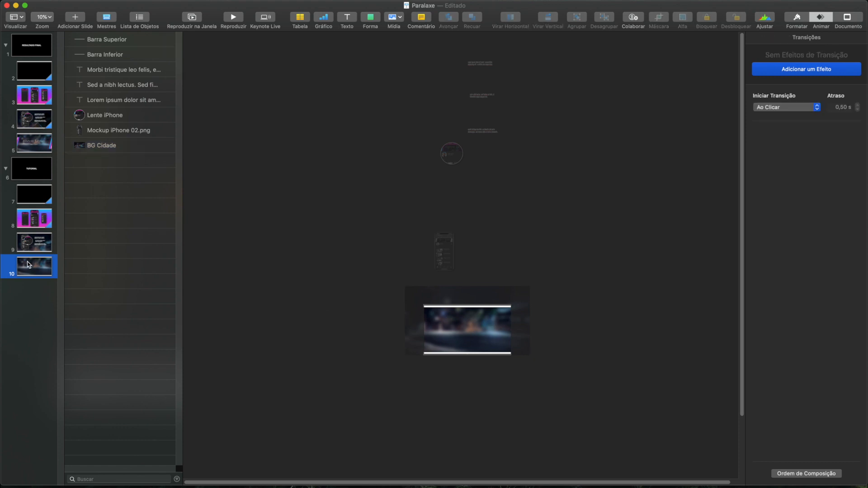
- Copy the Keynote Tutorials title, author name, Dash, Bars-Right and Bars-Left from slide 5 onto slide 10
click(32, 142)
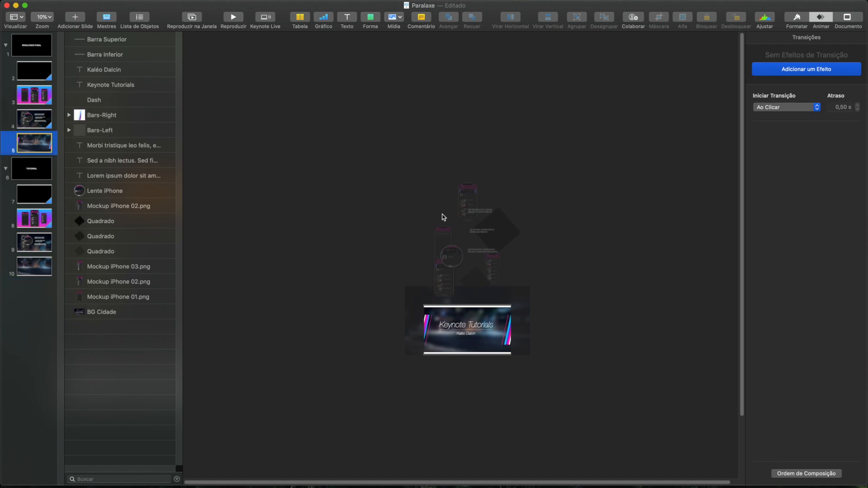
click(425, 328)
click(111, 45)
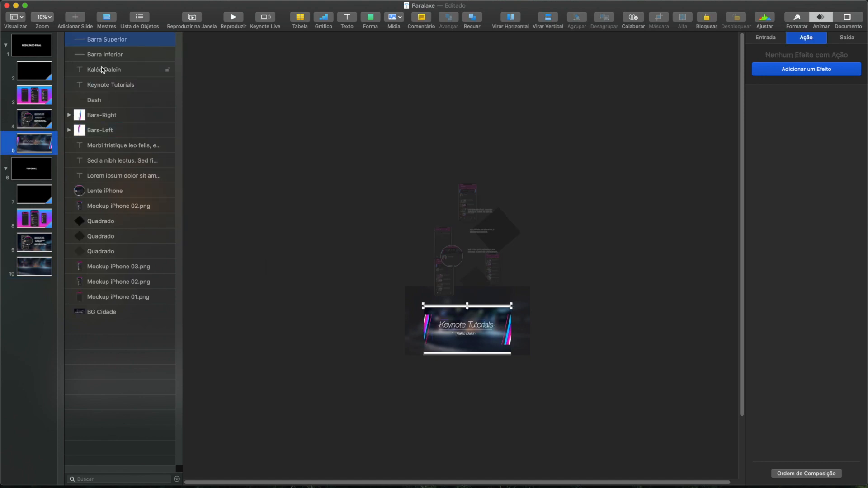
click(111, 100)
click(119, 71)
shift+click(115, 85)
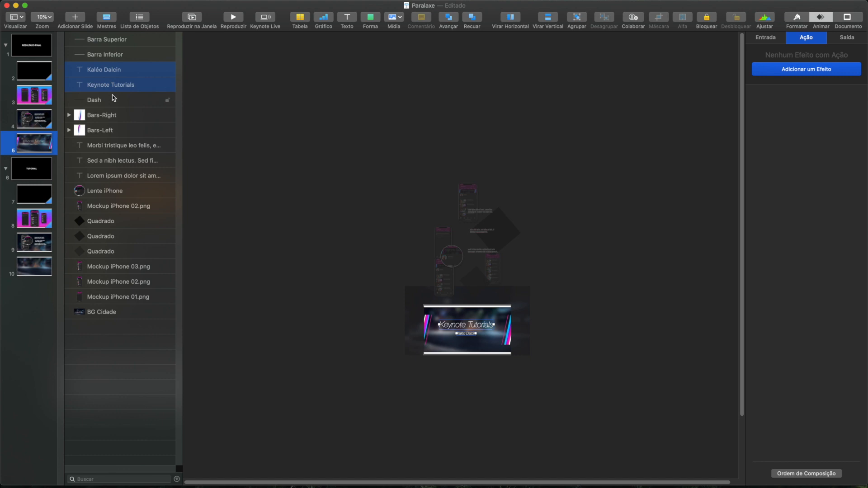
shift+click(112, 98)
shift+click(109, 114)
shift+click(111, 128)
key(super+c)
click(35, 268)
key(super+v)
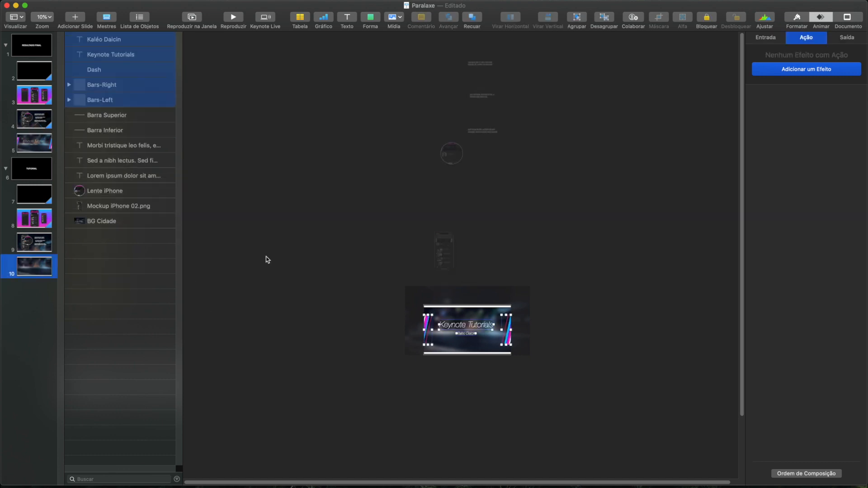
click(287, 236)
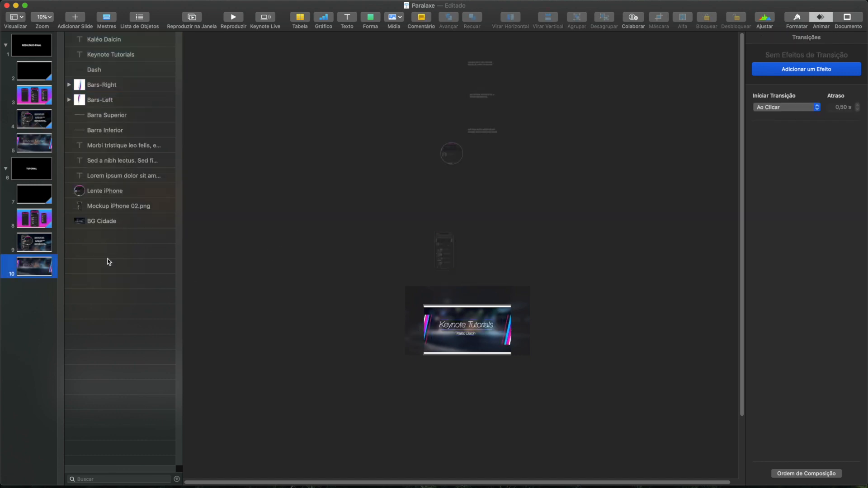
- Paste the title elements onto slide 9 and place them below it, staggering the texts and line and spreading the side bars outward
click(36, 244)
drag(428, 322, 429, 379)
click(442, 422)
drag(482, 389, 482, 471)
drag(469, 386, 469, 458)
drag(478, 383, 478, 439)
click(426, 384)
drag(429, 384, 410, 408)
drag(506, 390, 524, 408)
click(735, 111)
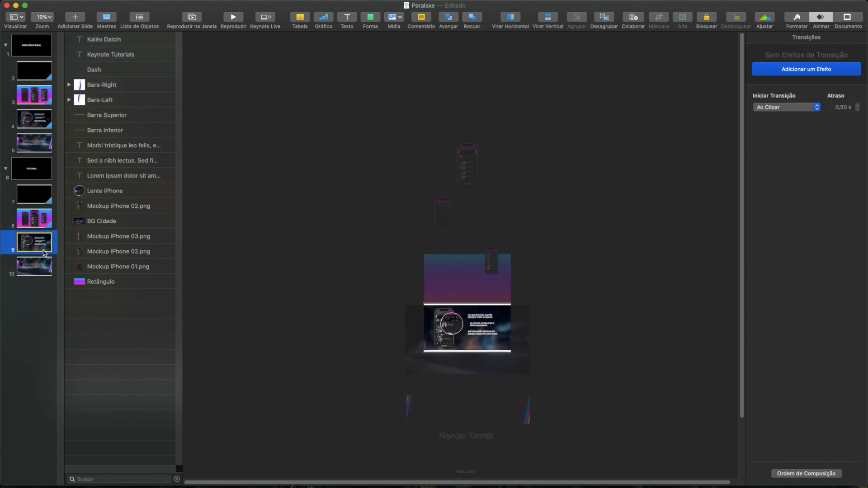
- Add a 5-second Movimento Mágico transition to slide 9 and preview it in a window
click(799, 74)
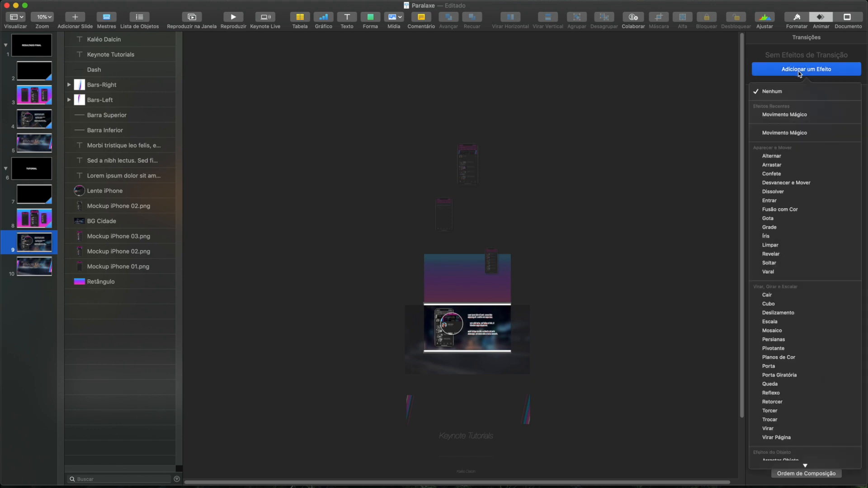
click(776, 117)
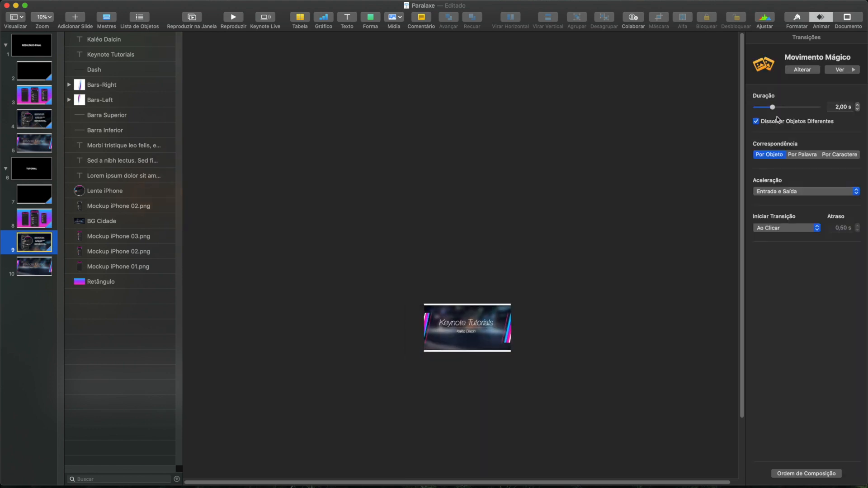
double_click(831, 106)
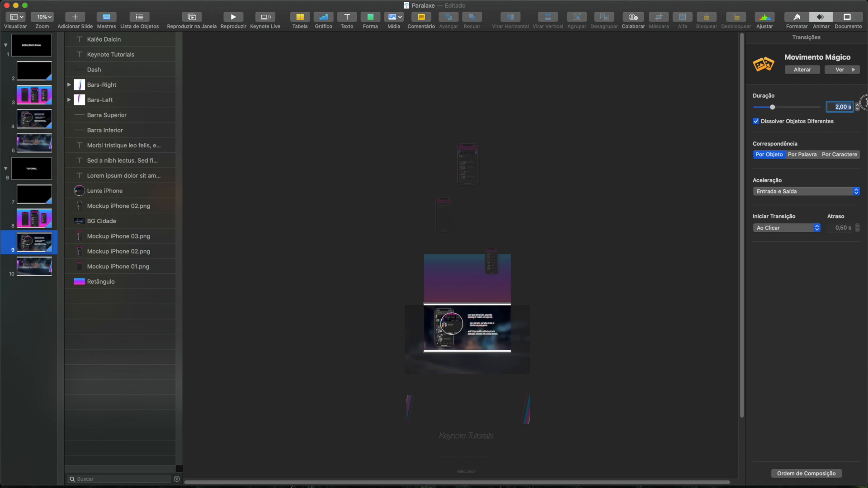
text(5)
key(Return)
click(200, 18)
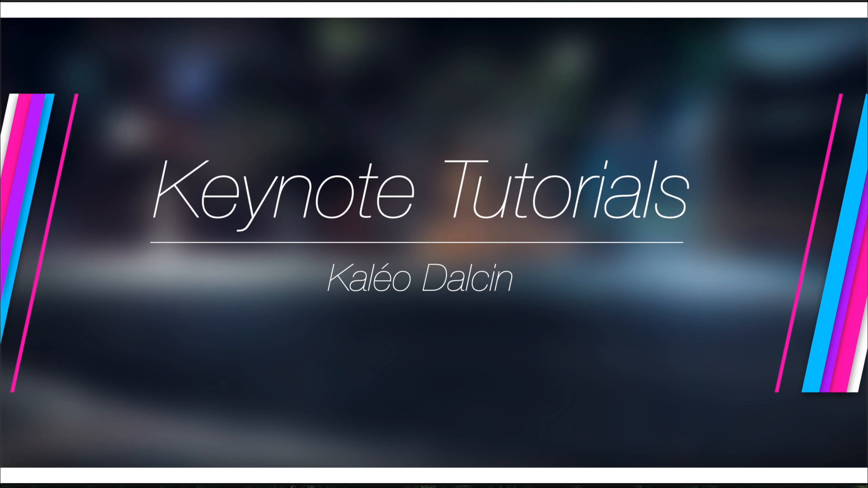
key(Escape)
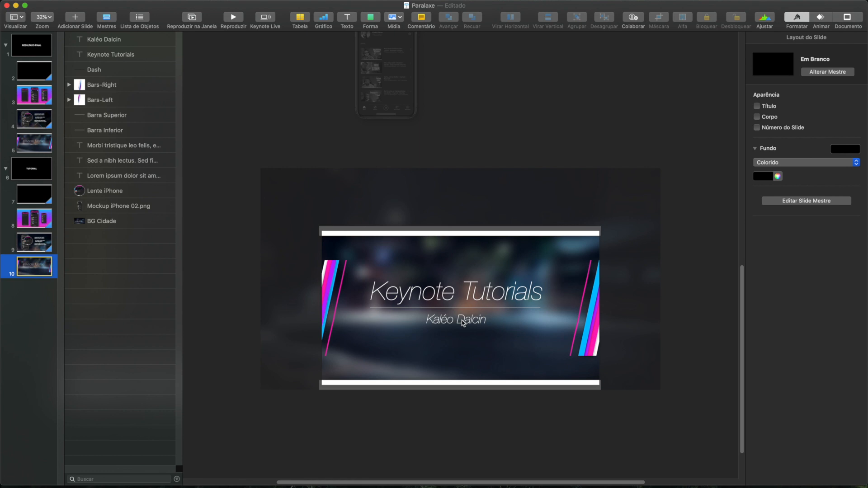
- Reduce the large colour Mockup iPhone 02 above slide 9 to 6% opacity and -100% saturation
click(27, 223)
scroll(593, 312, down, 5)
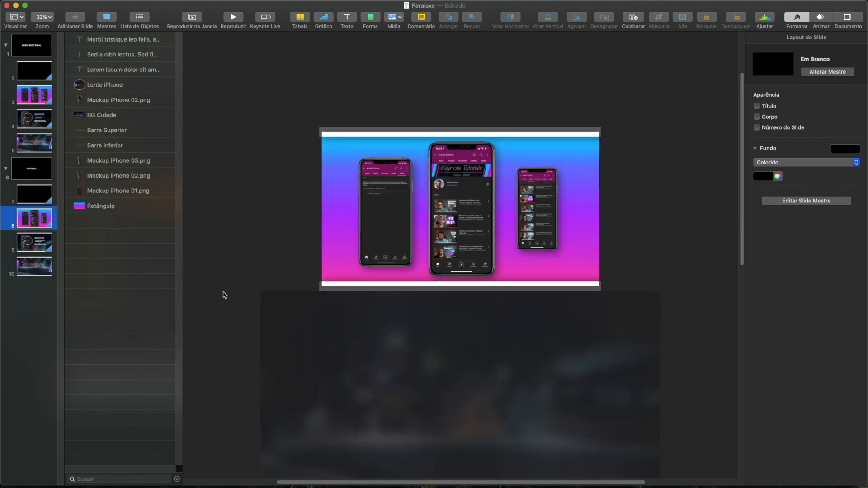
click(468, 186)
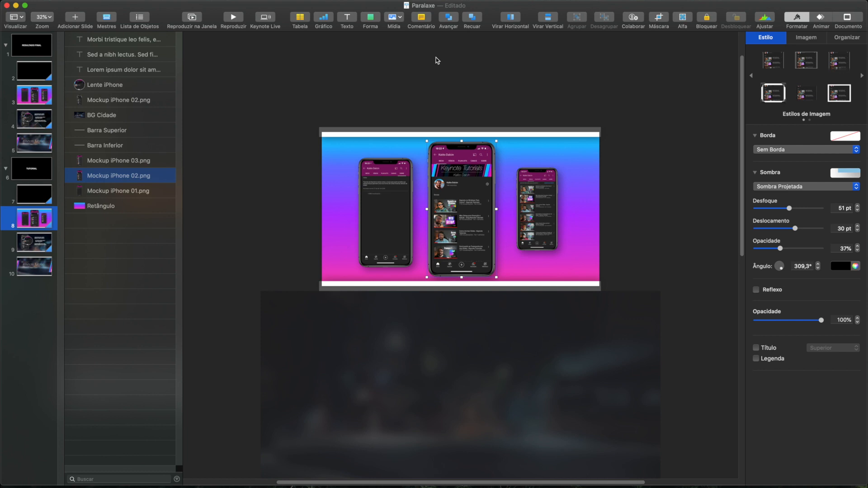
click(28, 247)
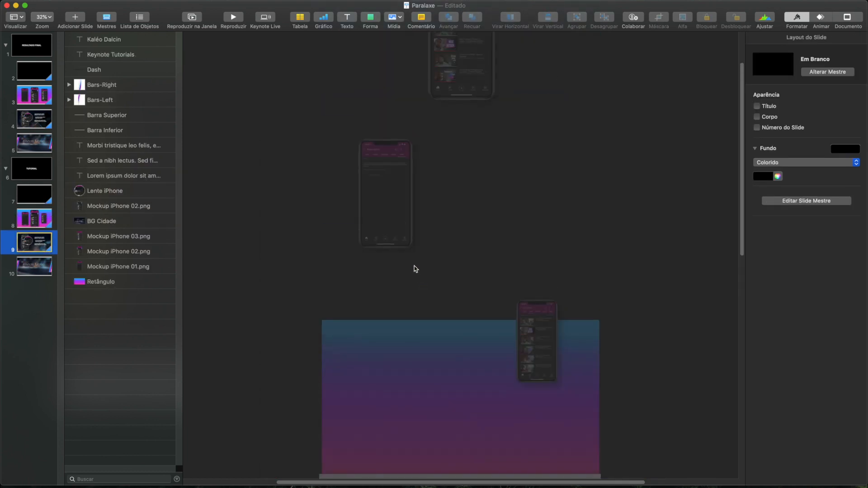
scroll(430, 208, up, 3)
click(441, 133)
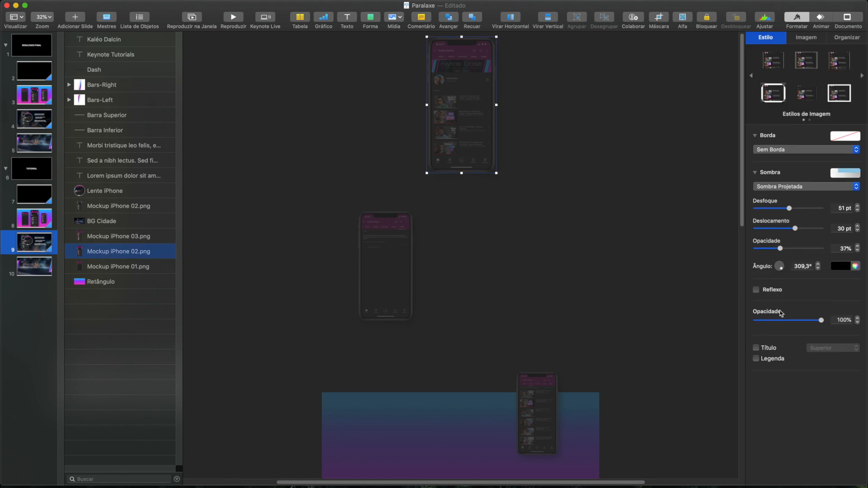
mouse_move(774, 318)
mouse_down()
mouse_move(740, 320)
mouse_move(759, 319)
mouse_up()
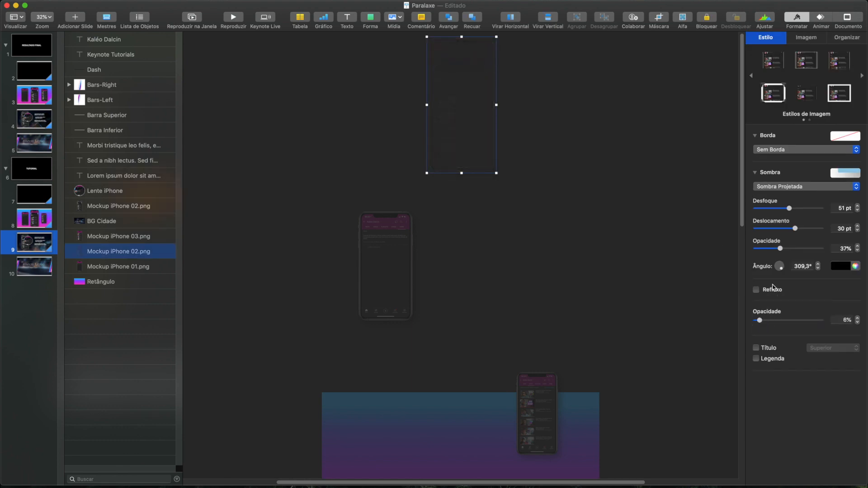
click(803, 39)
drag(788, 187, 737, 186)
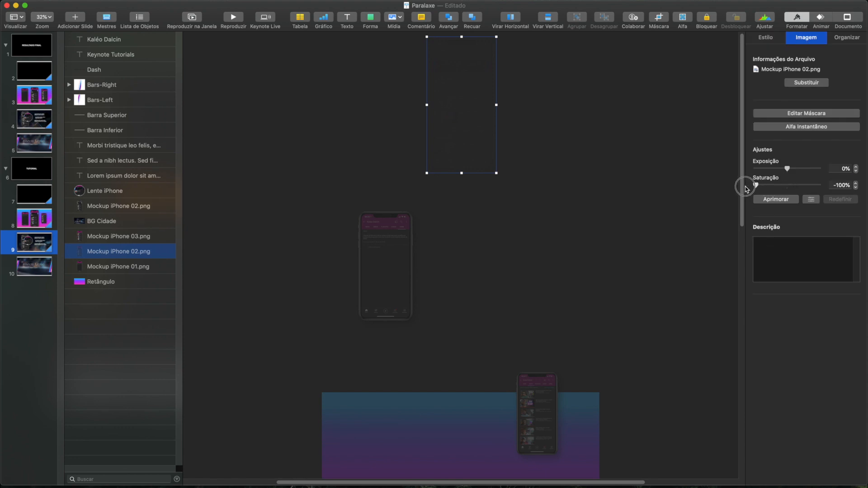
- Play the presentation in a window from slide 8 to check the phone's fading and desaturation during the transition
click(26, 219)
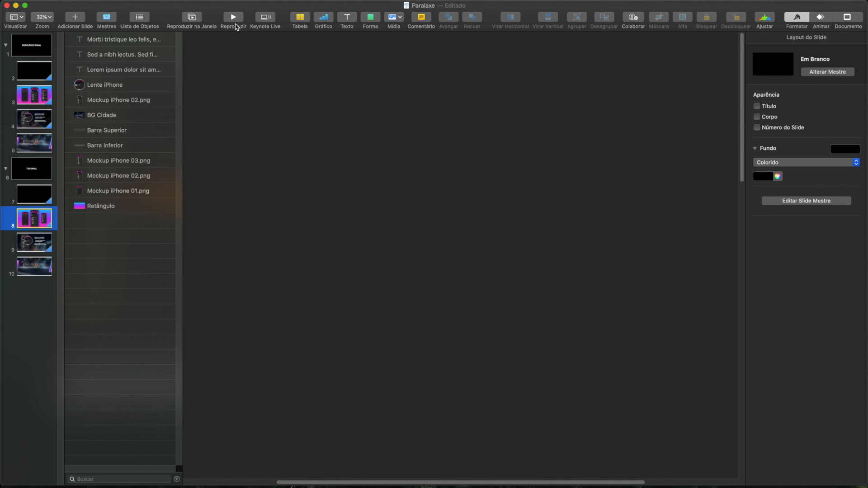
scroll(365, 202, down, 5)
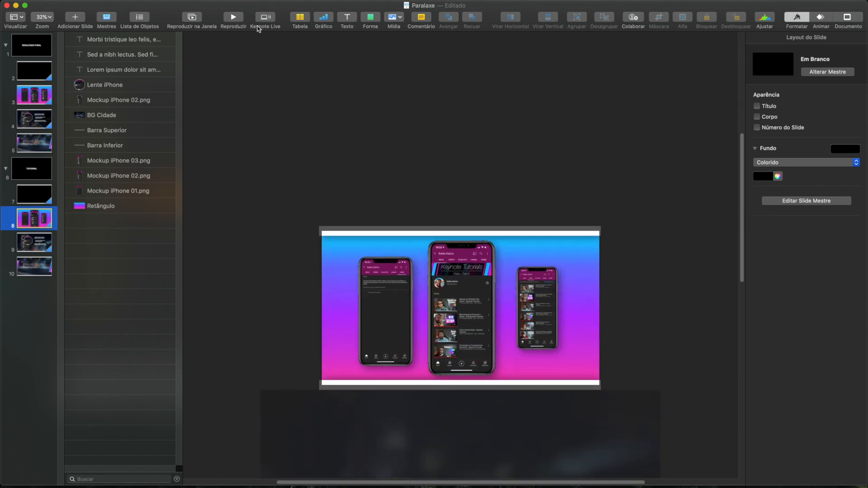
click(192, 17)
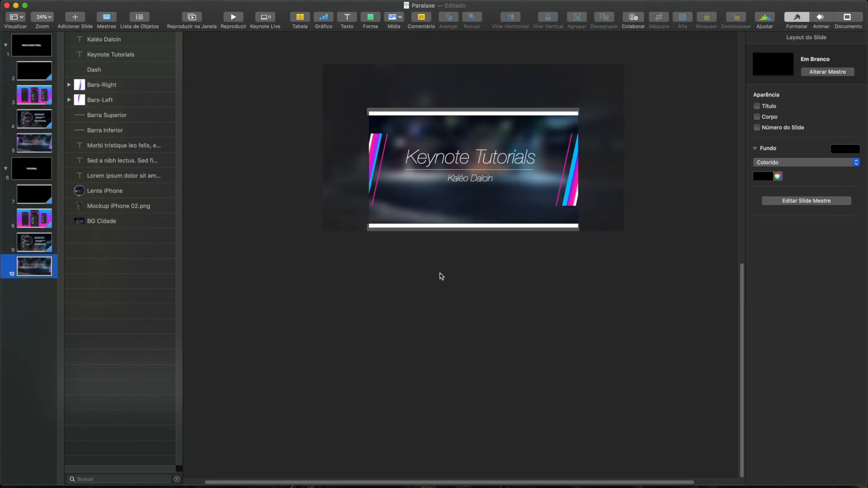
- Look up the Centralizar Automaticamente option among the zoom settings, leaving it unselected
scroll(462, 313, up, 5)
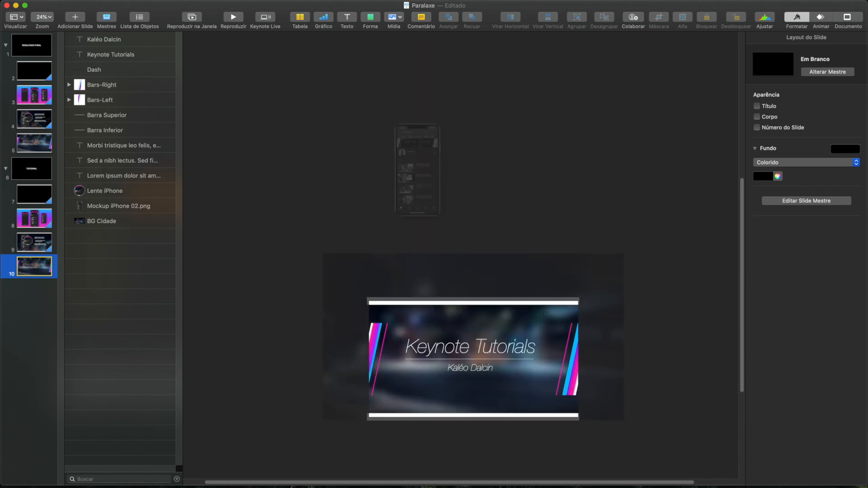
click(249, 5)
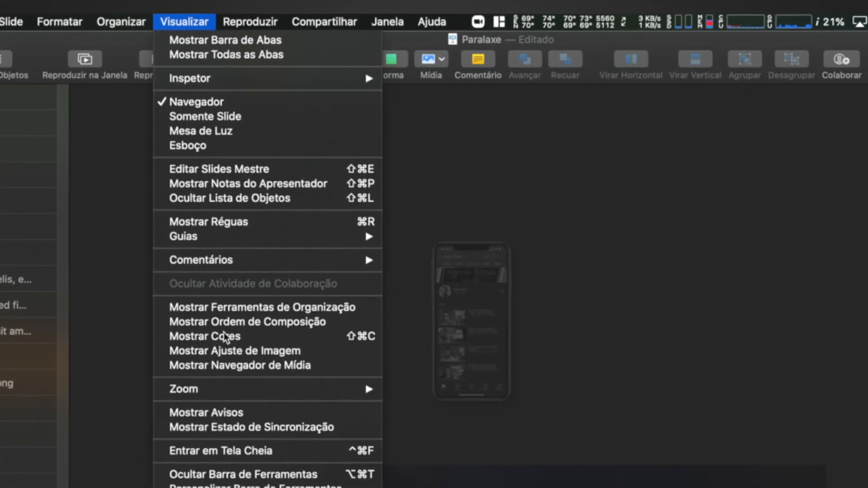
mouse_move(240, 393)
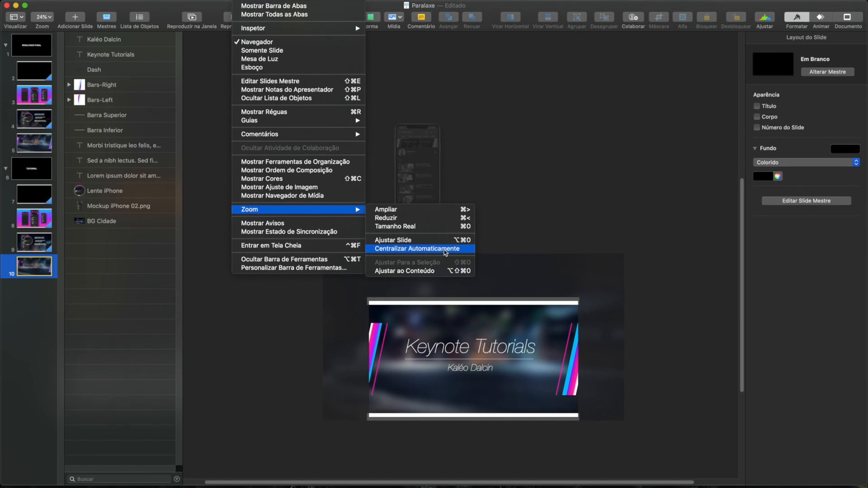
click(570, 221)
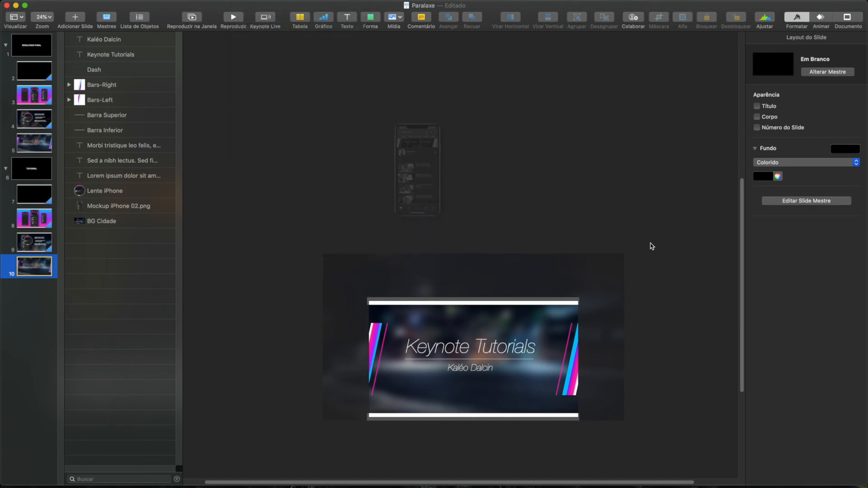
- Turn on the Centralizar Automaticamente zoom option and check how slide 10 stays centred at different zoom levels
drag(742, 202, 721, 331)
drag(515, 482, 629, 473)
click(246, 0)
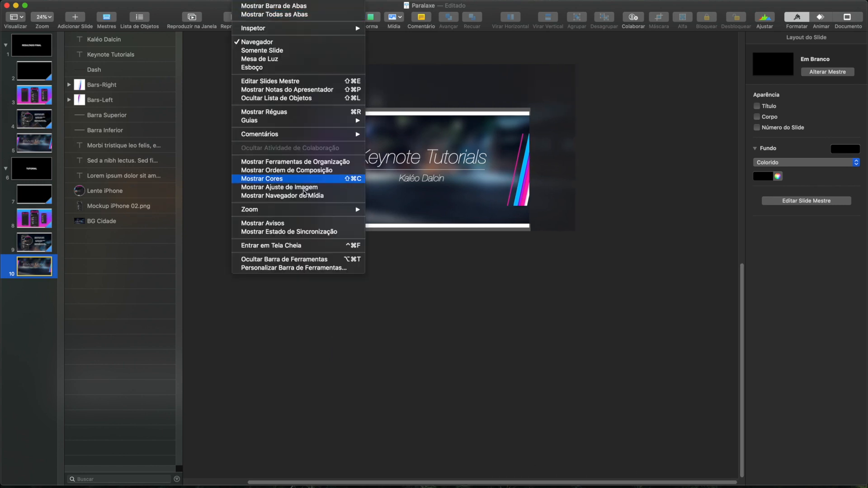
mouse_move(315, 215)
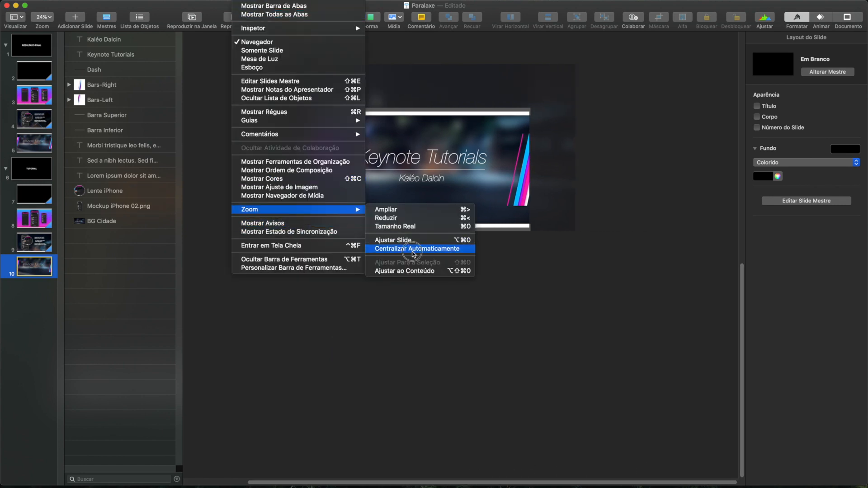
click(413, 250)
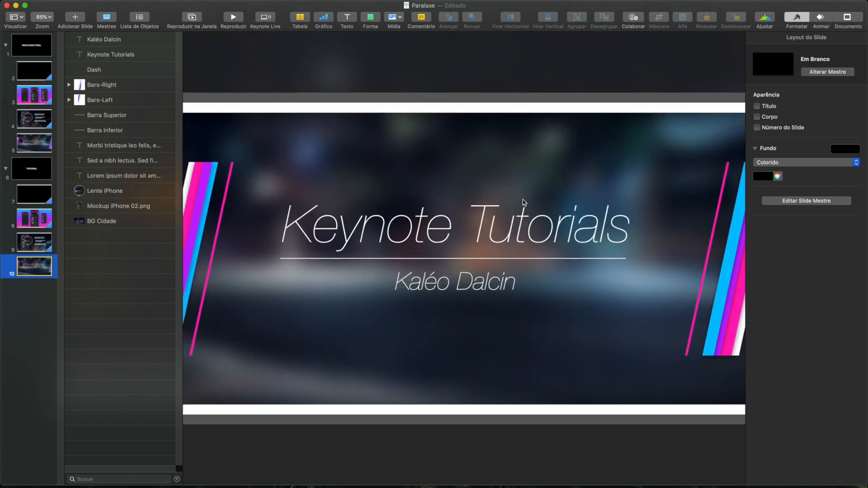
scroll(504, 201, down, 5)
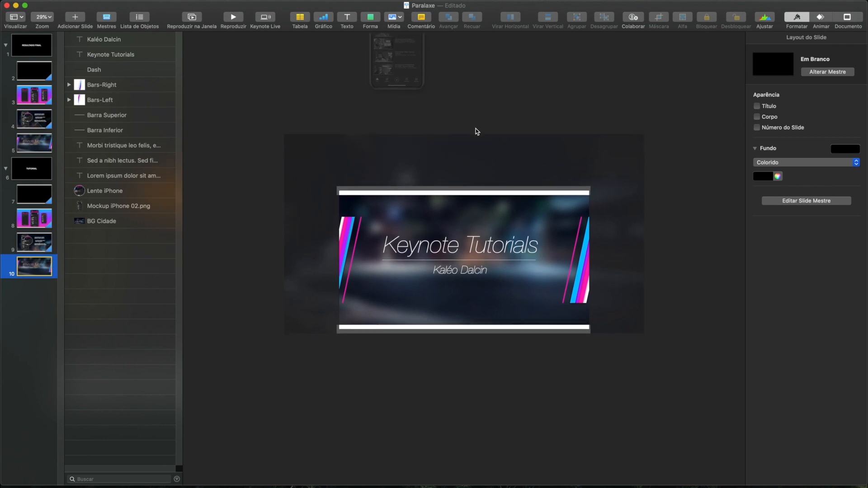
scroll(477, 132, down, 4)
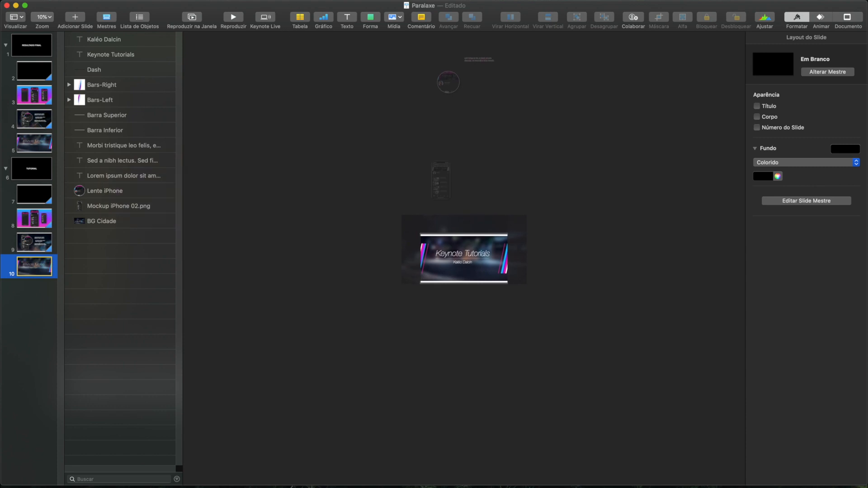
- Turn off the Centralizar Automaticamente zoom option and check free movement around the canvas of slide 10
click(249, 1)
mouse_move(301, 211)
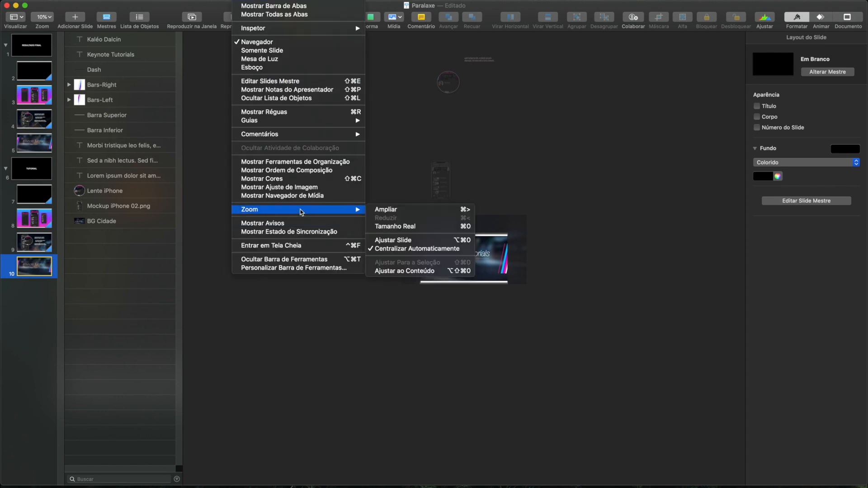
click(411, 249)
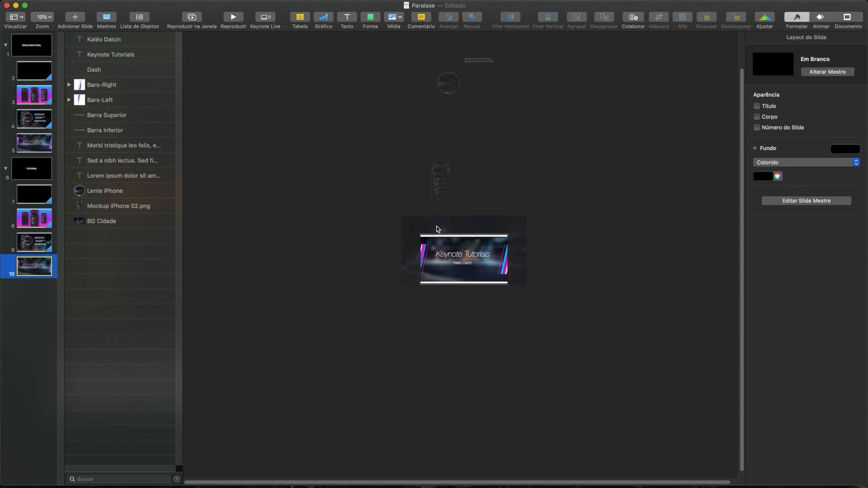
scroll(439, 224, up, 5)
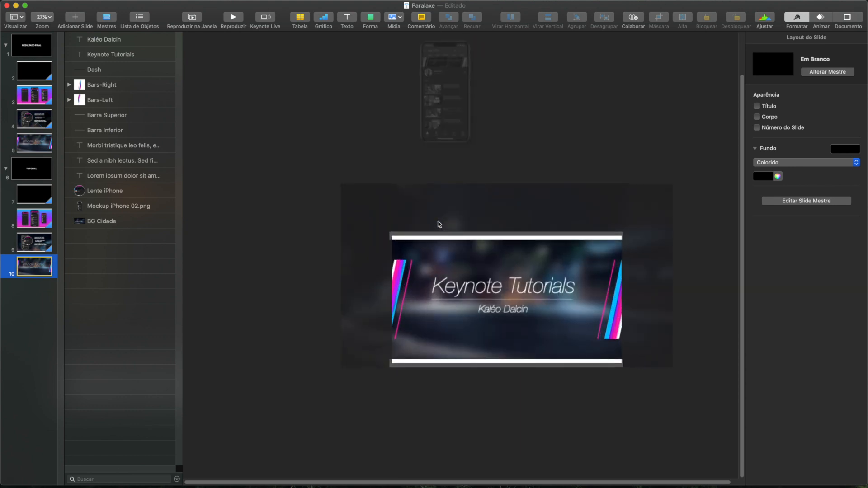
scroll(438, 223, down, 10)
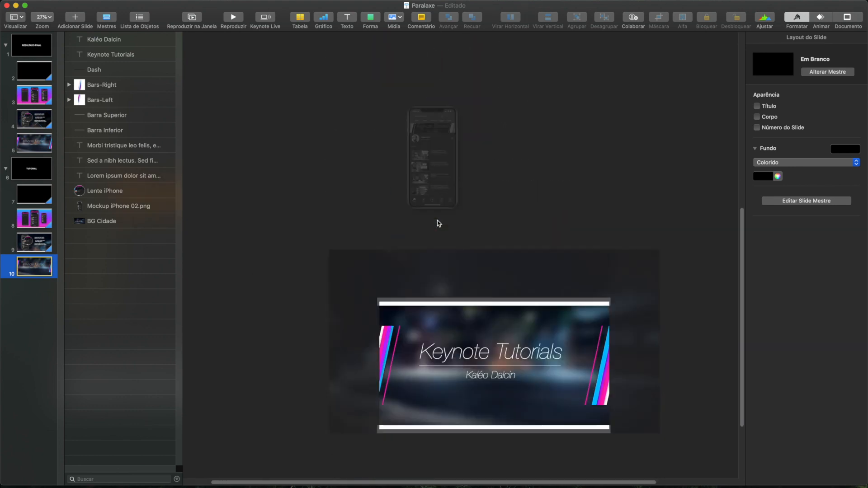